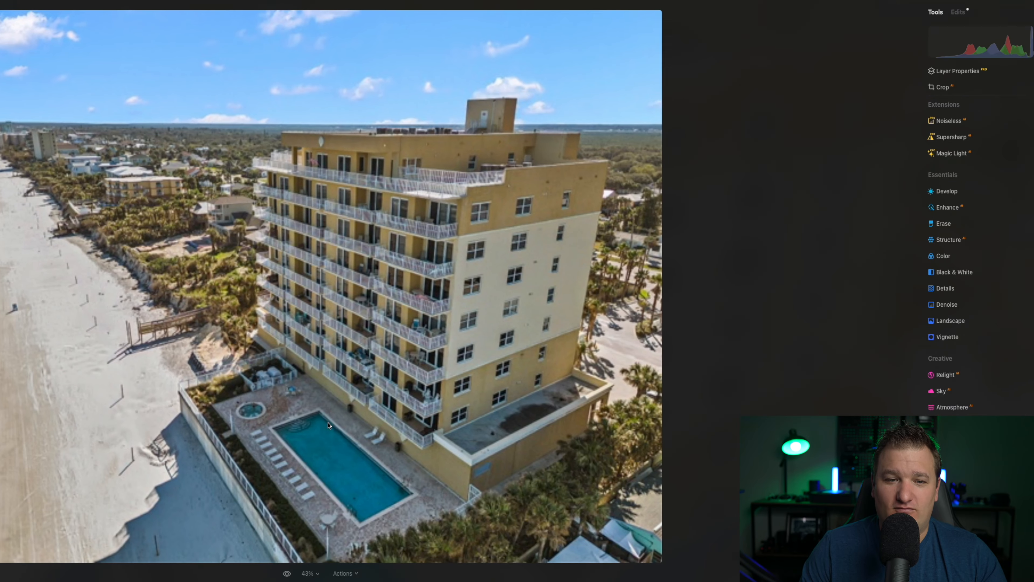
# Compare the before and after versions of the aerial beachfront building photo, checking the vehicles and people on the sand.
pyautogui.click(283, 574)
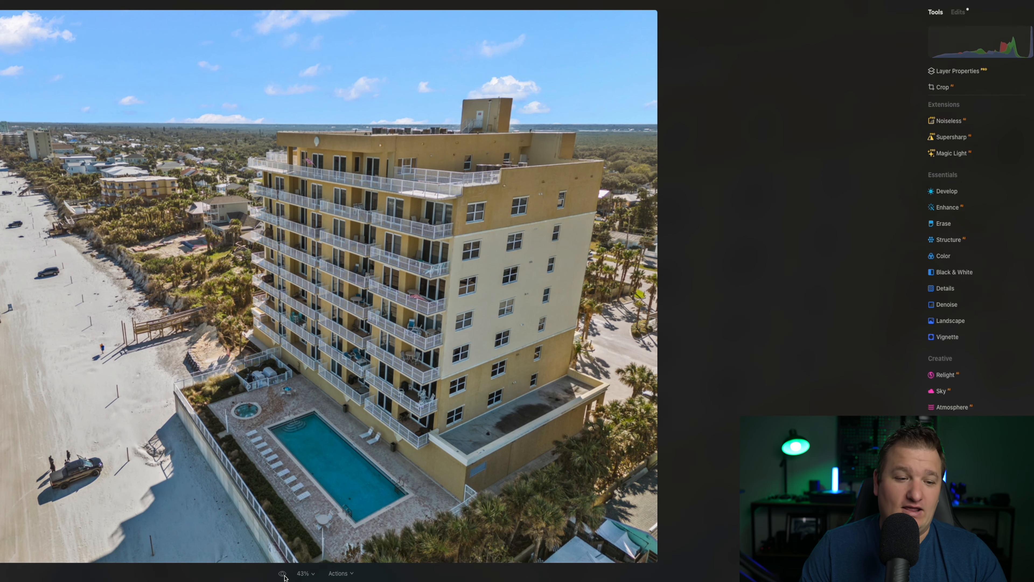
pyautogui.click(283, 573)
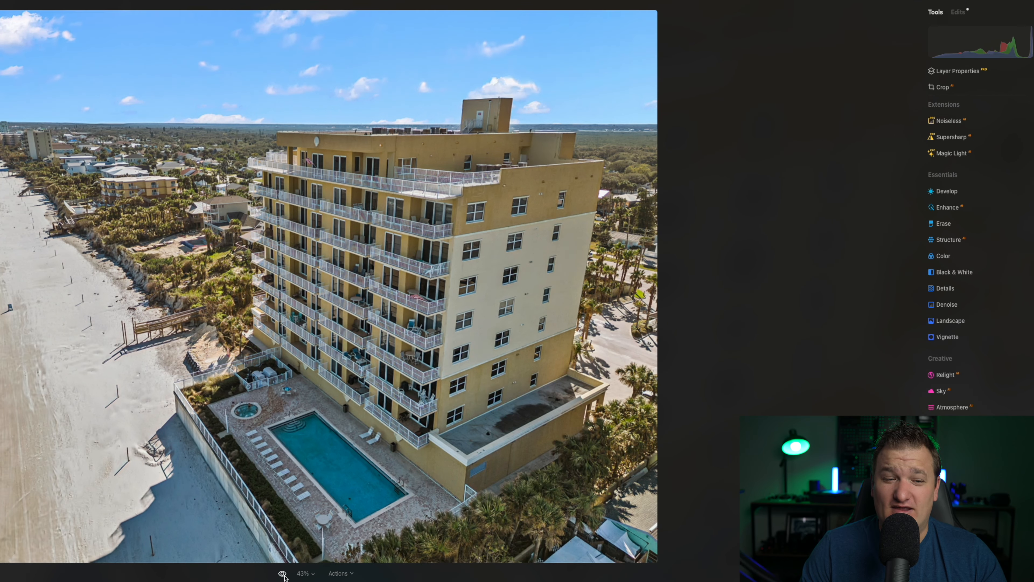
pyautogui.click(283, 574)
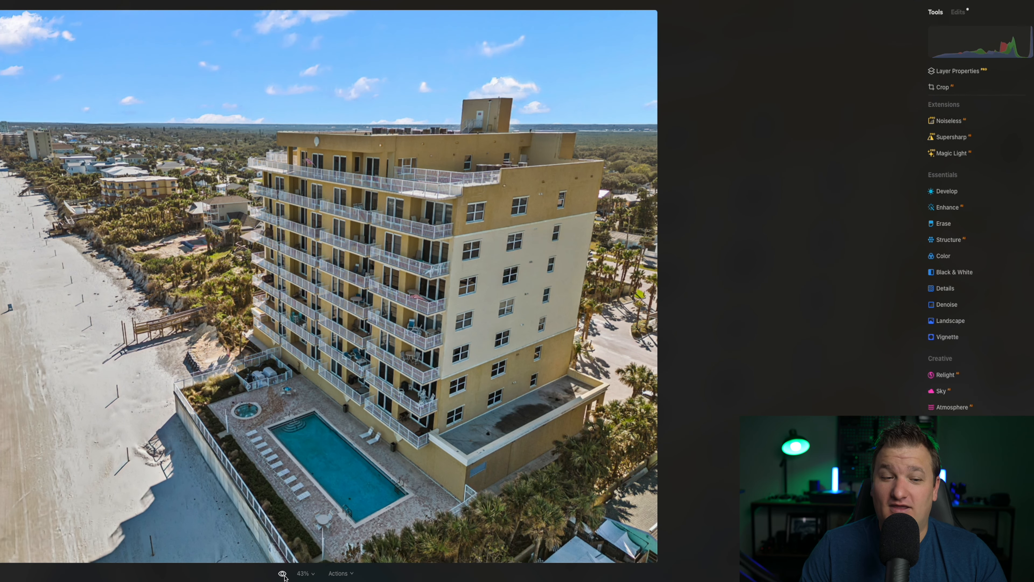
pyautogui.click(282, 574)
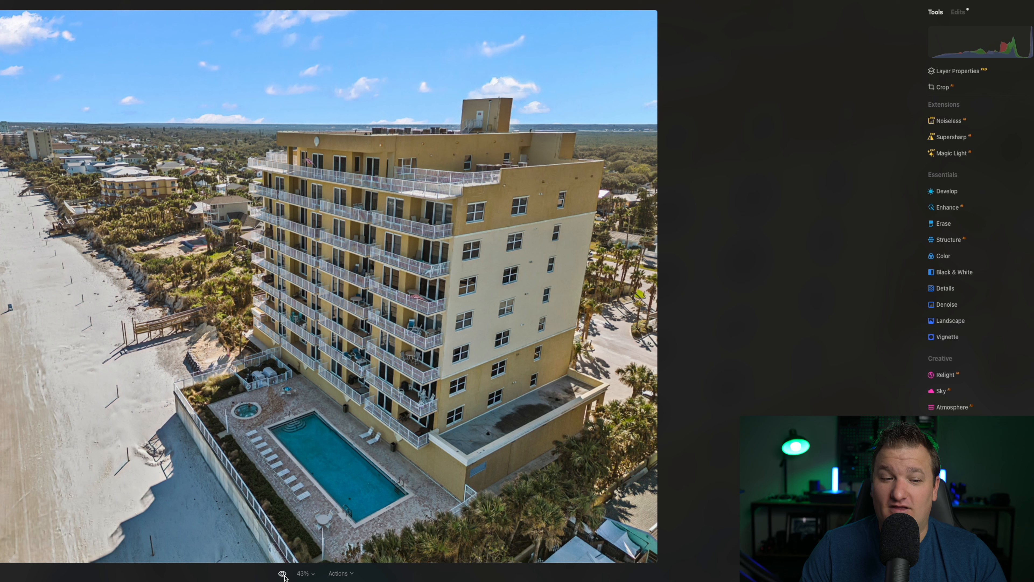
pyautogui.click(283, 574)
pyautogui.click(283, 574)
pyautogui.click(283, 574)
pyautogui.click(283, 574)
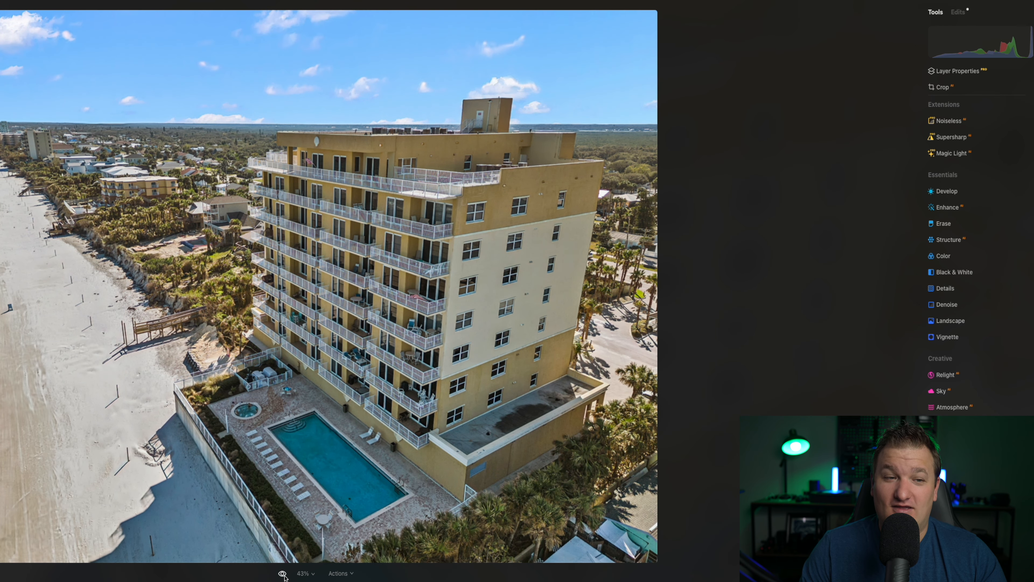
# Open the balcony photo overlooking the beach from the catalog and compare its before and after versions.
pyautogui.press('g')
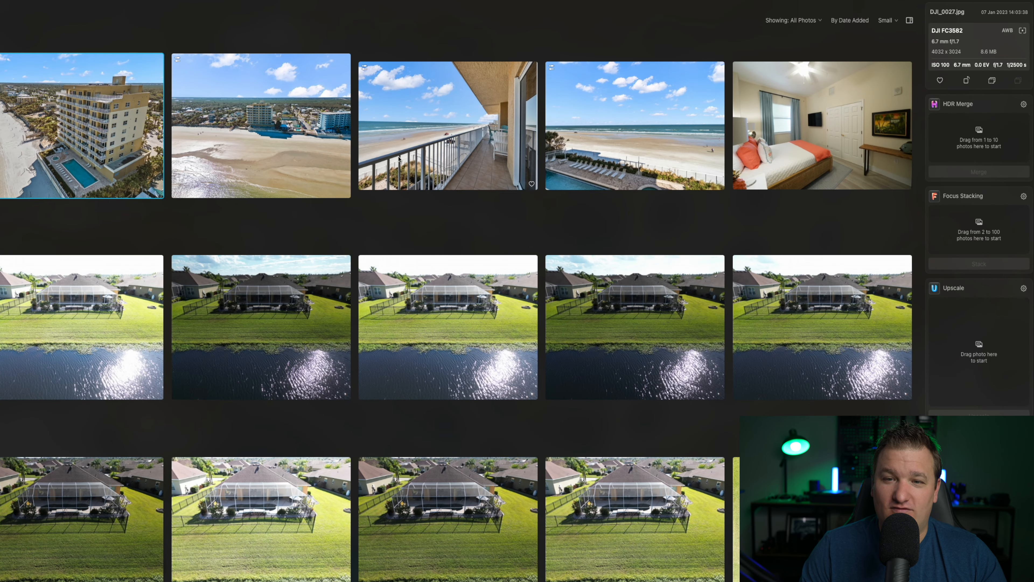
pyautogui.doubleClick(399, 159)
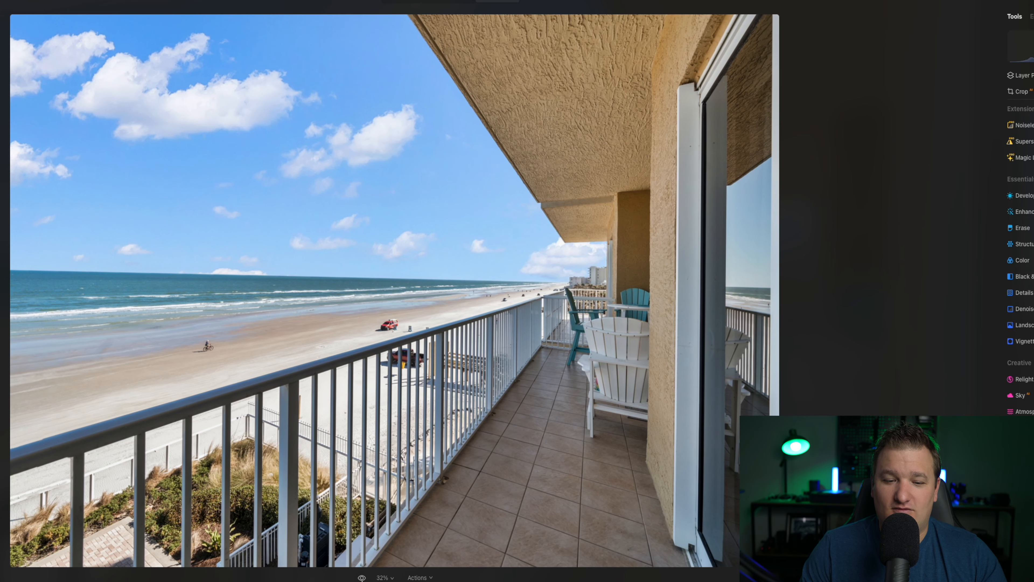
pyautogui.click(362, 578)
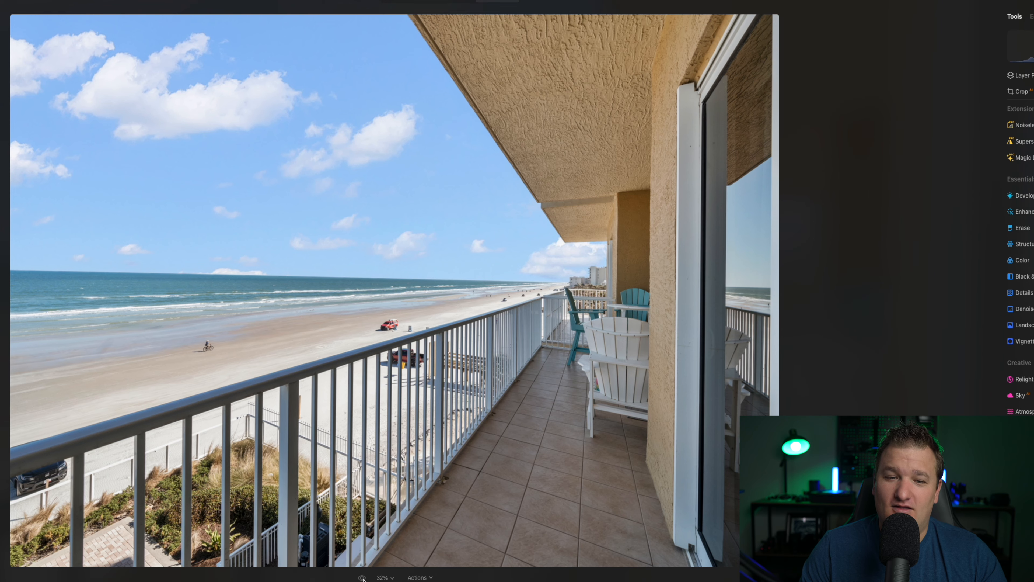
pyautogui.click(362, 578)
pyautogui.click(362, 577)
pyautogui.click(362, 578)
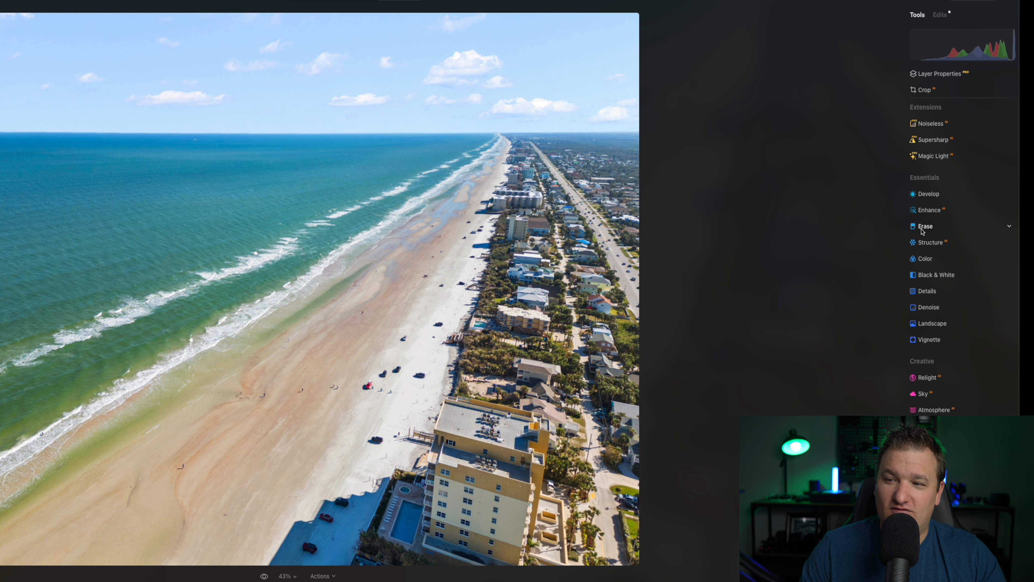
# Open the Erase tool for the aerial coastline photo, try the automatic powerline removal and reset it.
pyautogui.click(922, 232)
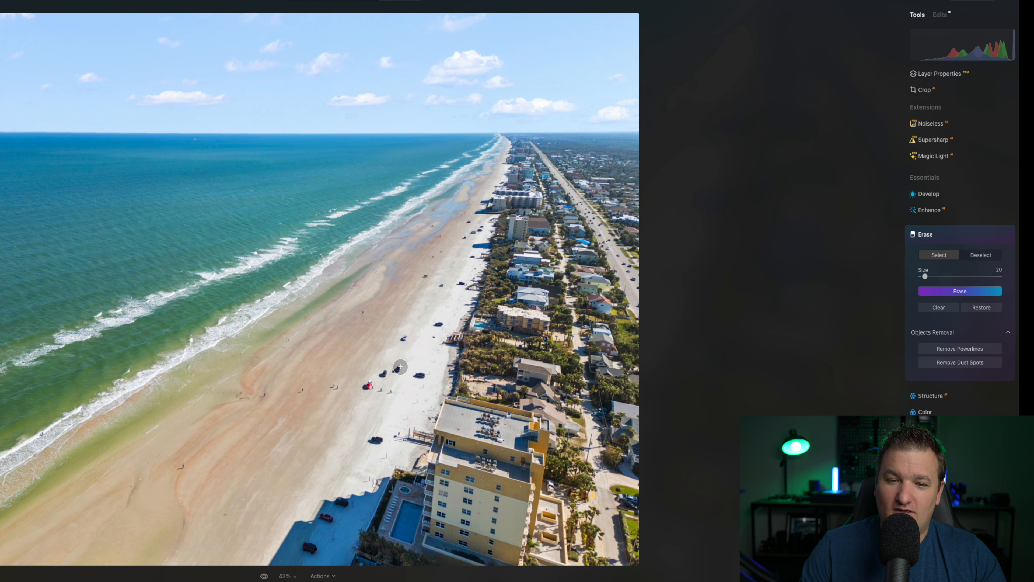
pyautogui.click(956, 352)
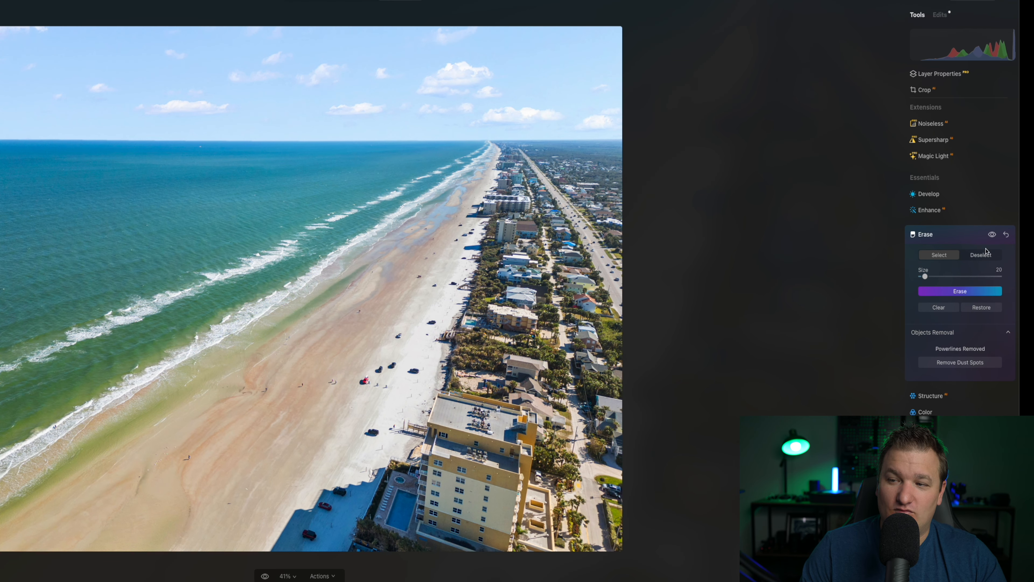
pyautogui.click(1006, 235)
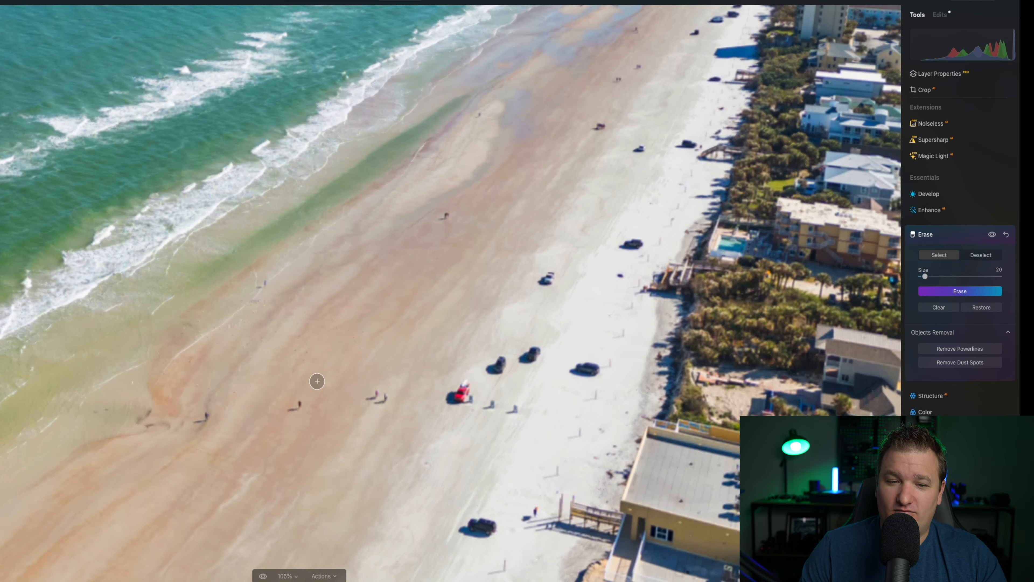
# Try to erase the lone person in red on the sand in two passes, figure first and shadow second.
pyautogui.scroll(5, 316, 381)
pyautogui.scroll(-1, 485, 385)
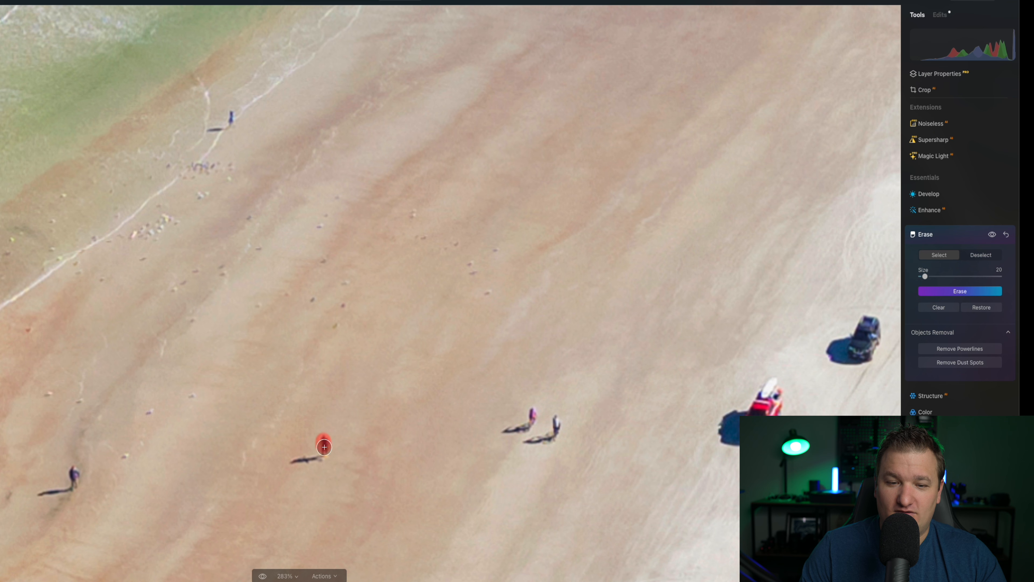
pyautogui.moveTo(324, 447); pyautogui.dragTo(324, 456)
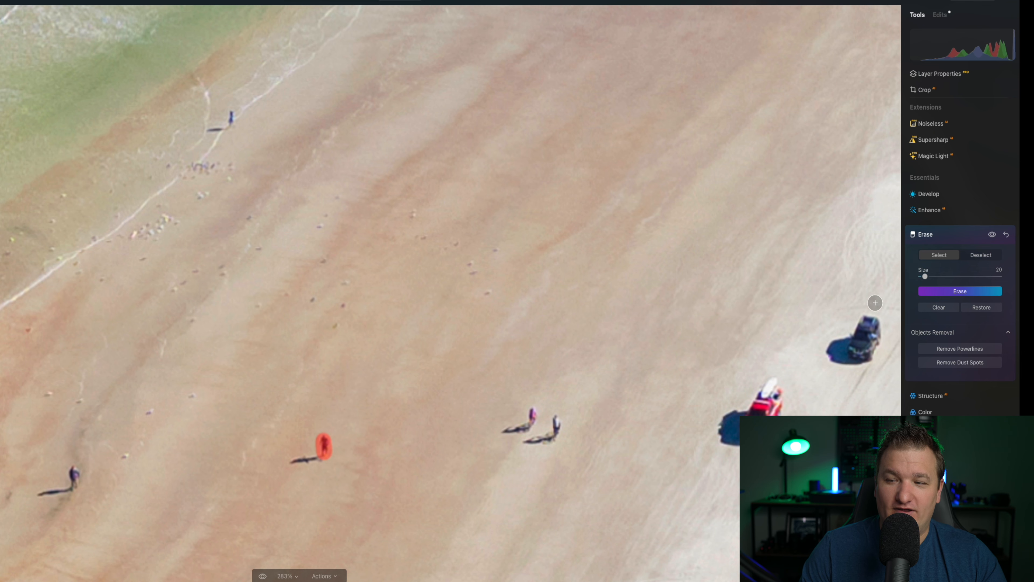
pyautogui.click(933, 292)
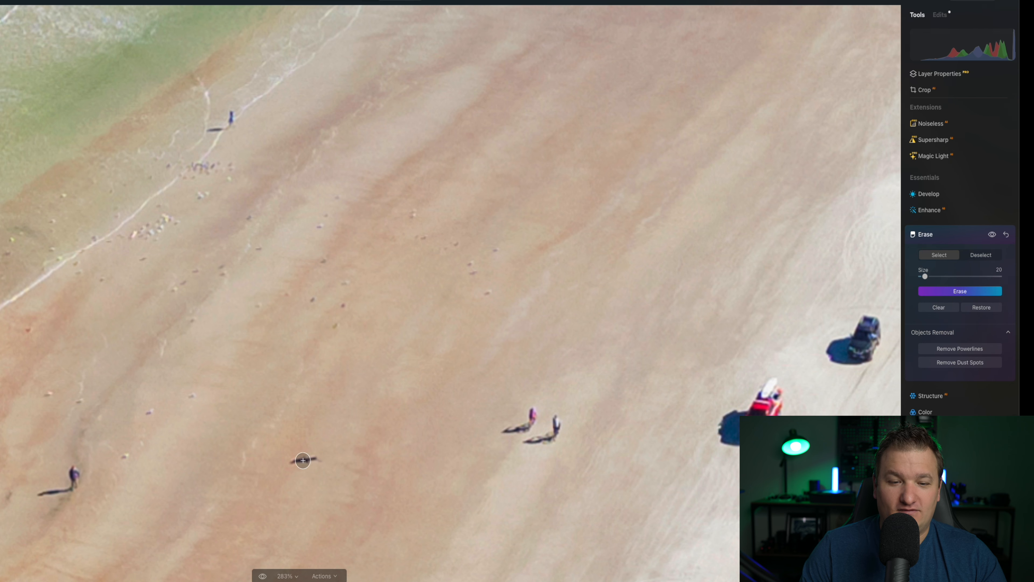
pyautogui.moveTo(291, 462); pyautogui.dragTo(323, 459)
pyautogui.click(924, 293)
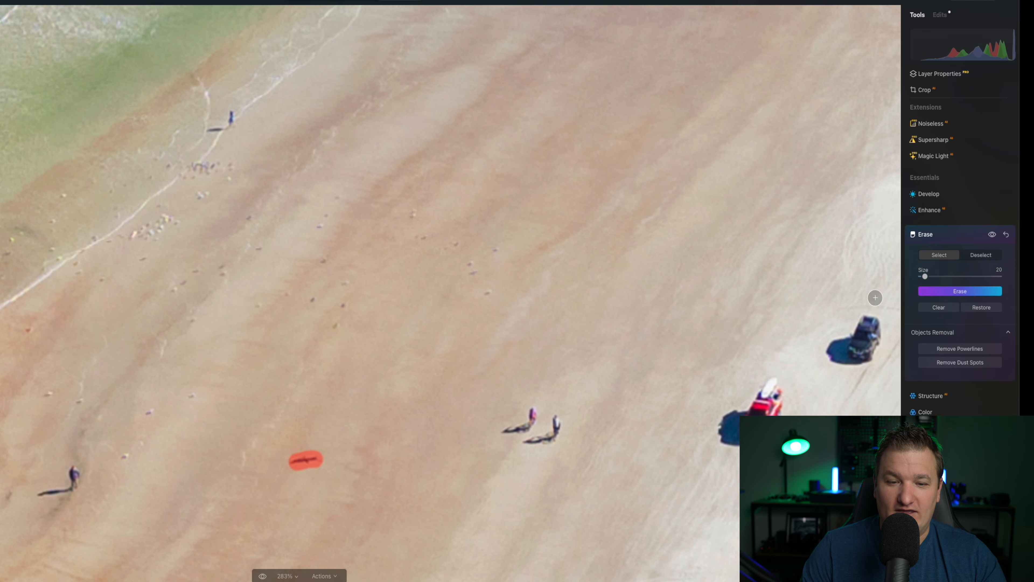
# Try to erase a person near the waterline with a single large spot in the zoomed-out photo and inspect the area.
pyautogui.press('super+0')
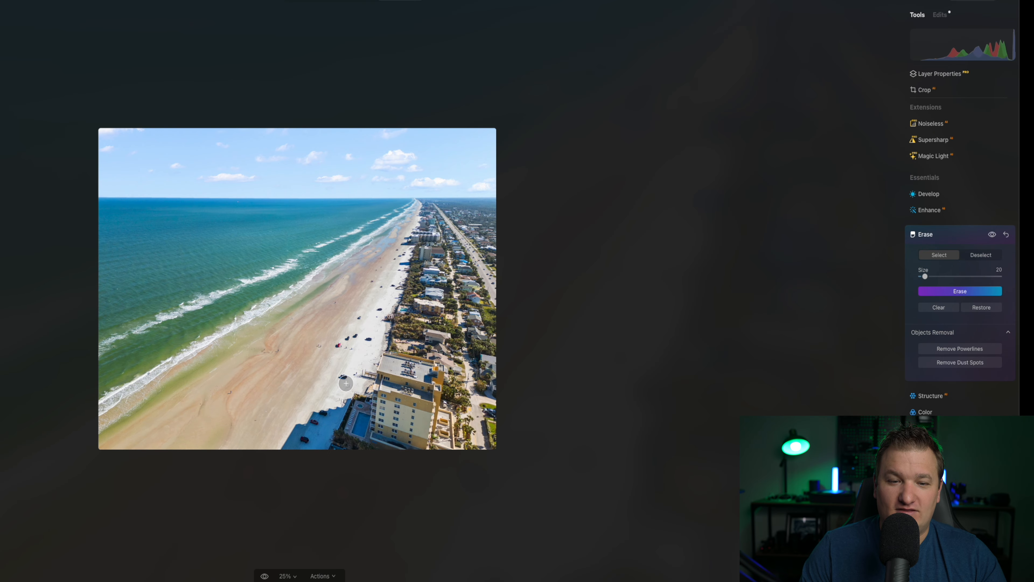
pyautogui.press('super+equal')
pyautogui.scroll(5, 295, 354)
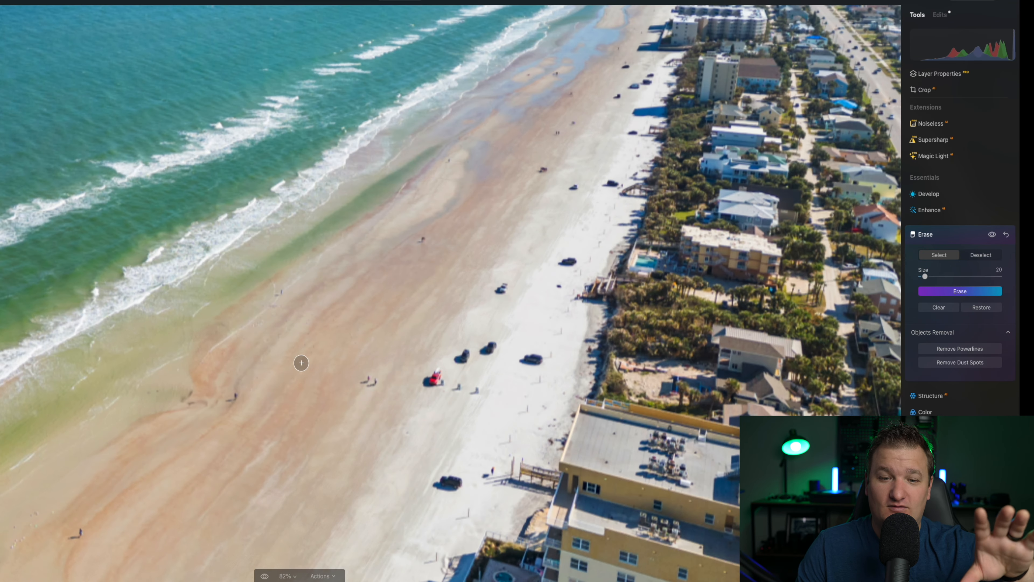
pyautogui.scroll(-5, 299, 363)
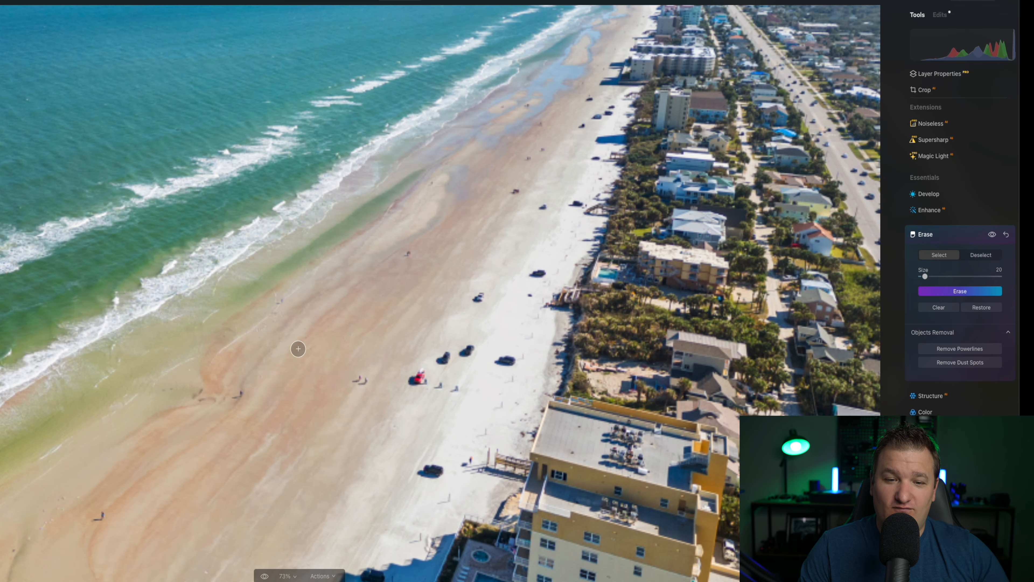
pyautogui.click(279, 351)
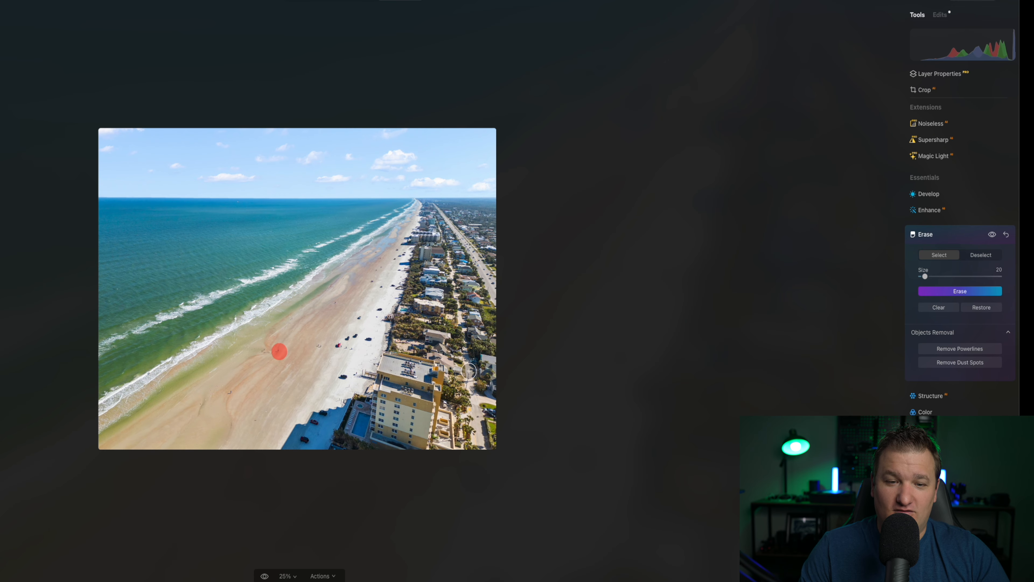
pyautogui.click(961, 291)
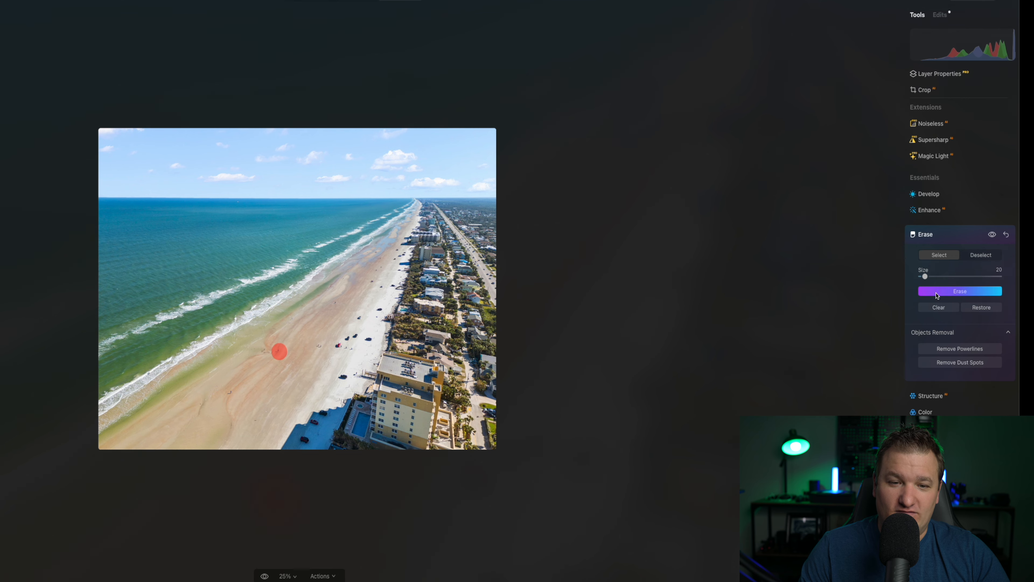
pyautogui.scroll(4, 283, 357)
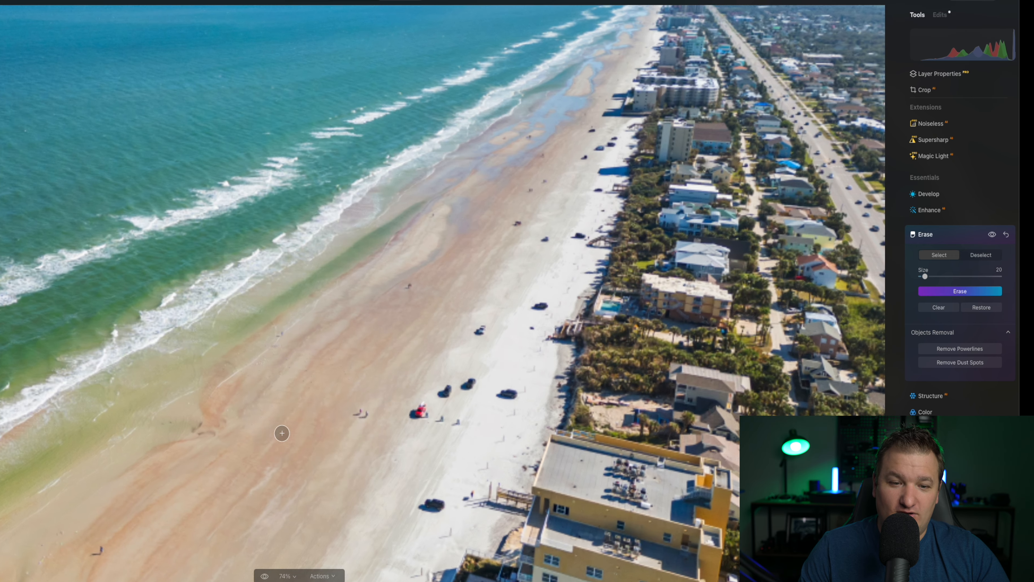
pyautogui.scroll(4, 272, 467)
pyautogui.scroll(-8, 273, 469)
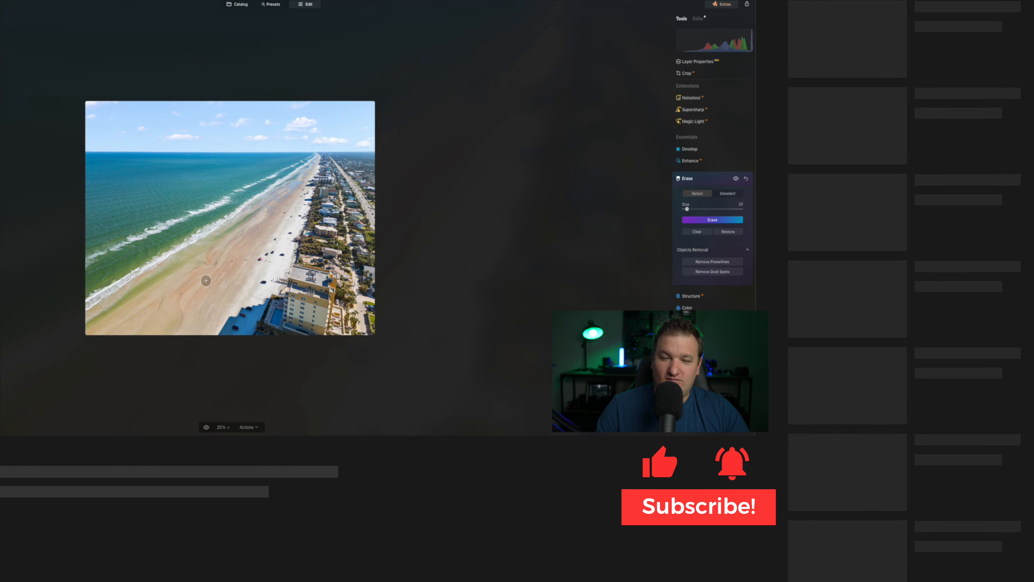
# Erase the lone person and the nearby pair of people on the sand together with their shadows in one pass.
pyautogui.scroll(8, 228, 259)
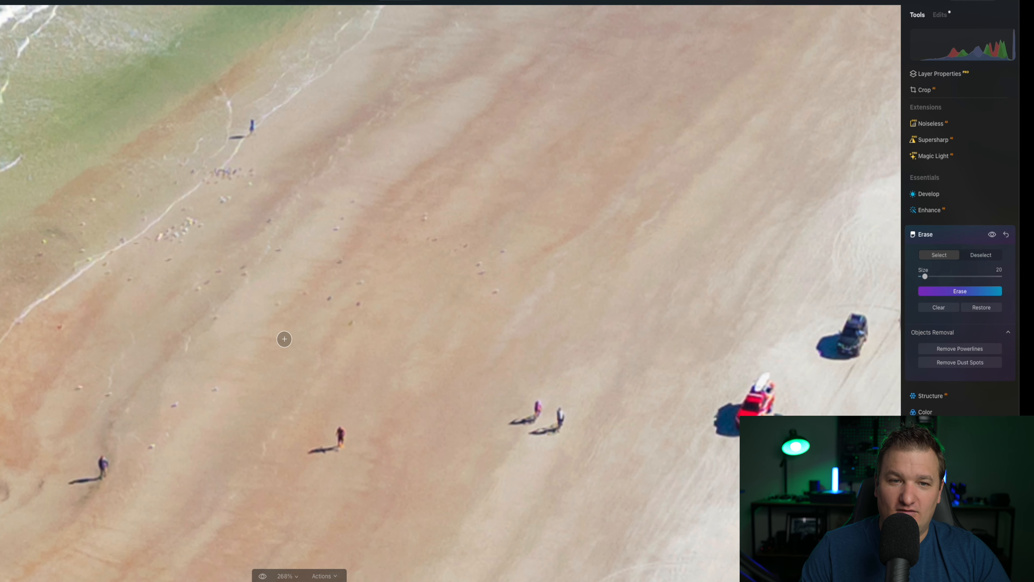
pyautogui.scroll(2, 344, 297)
pyautogui.moveTo(340, 455)
pyautogui.mouseDown()
pyautogui.moveTo(318, 483)
pyautogui.moveTo(300, 483)
pyautogui.moveTo(326, 479)
pyautogui.mouseUp()
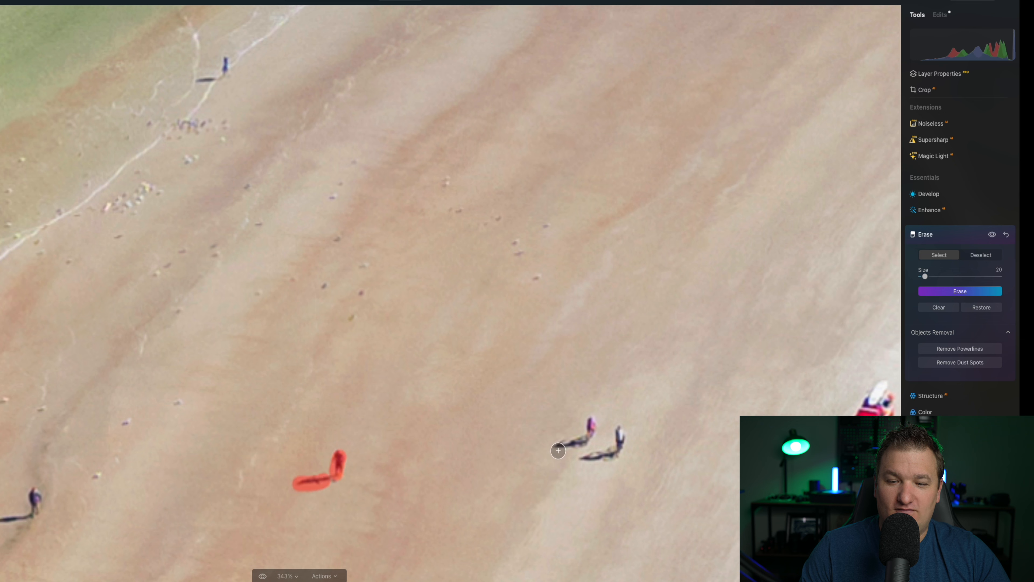
pyautogui.moveTo(560, 447)
pyautogui.mouseDown()
pyautogui.moveTo(591, 423)
pyautogui.moveTo(587, 457)
pyautogui.moveTo(618, 436)
pyautogui.mouseUp()
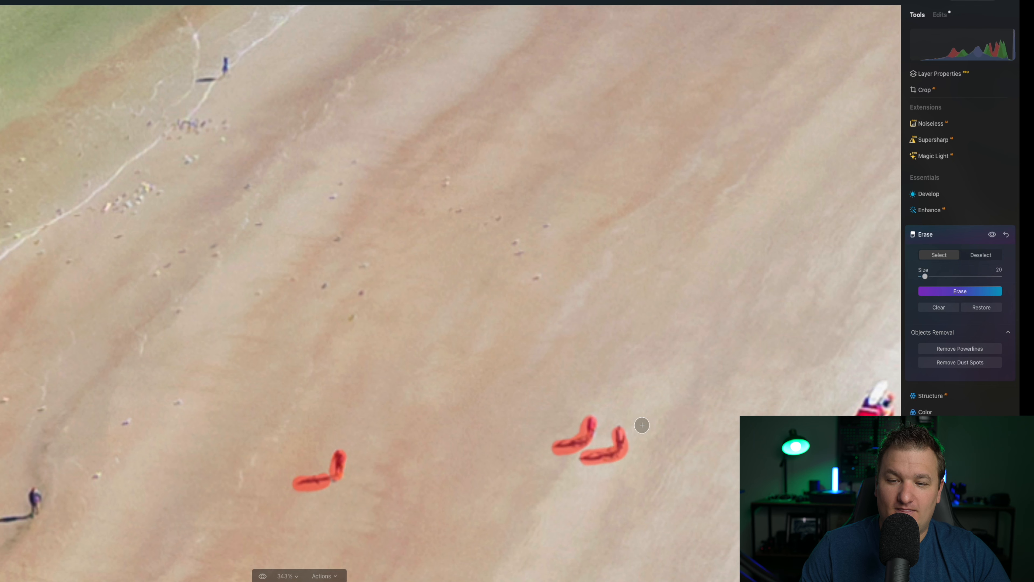
pyautogui.click(618, 429)
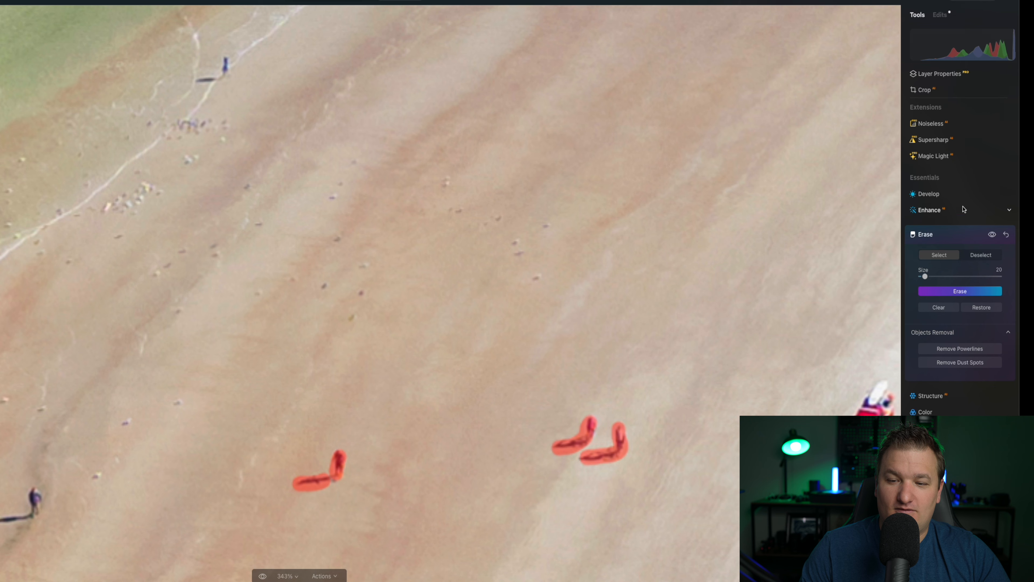
pyautogui.click(959, 292)
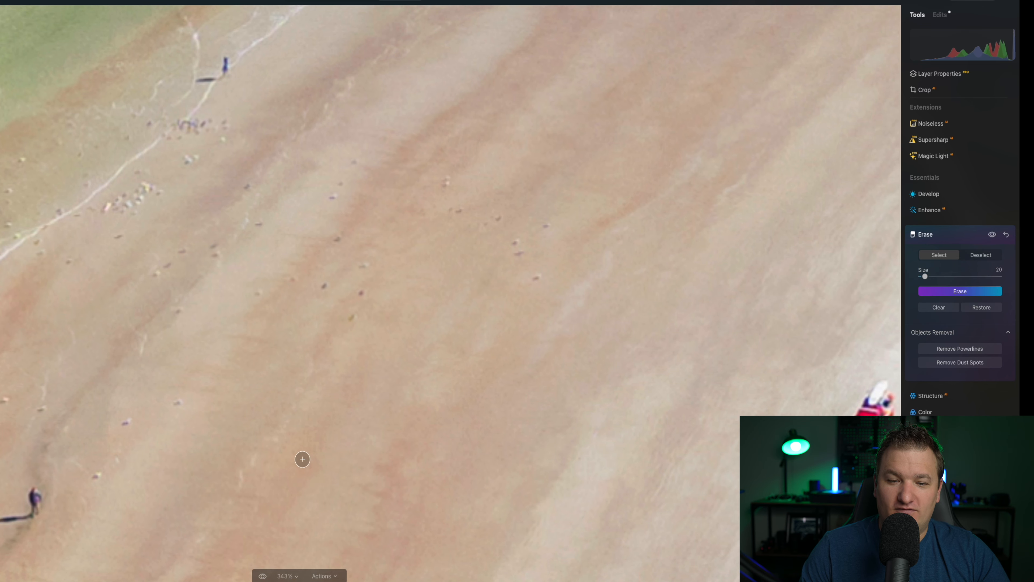
# Erase the three dark vehicles and their shadows beside the red vehicle on the beach.
pyautogui.scroll(-3, 311, 461)
pyautogui.scroll(-5, 428, 488)
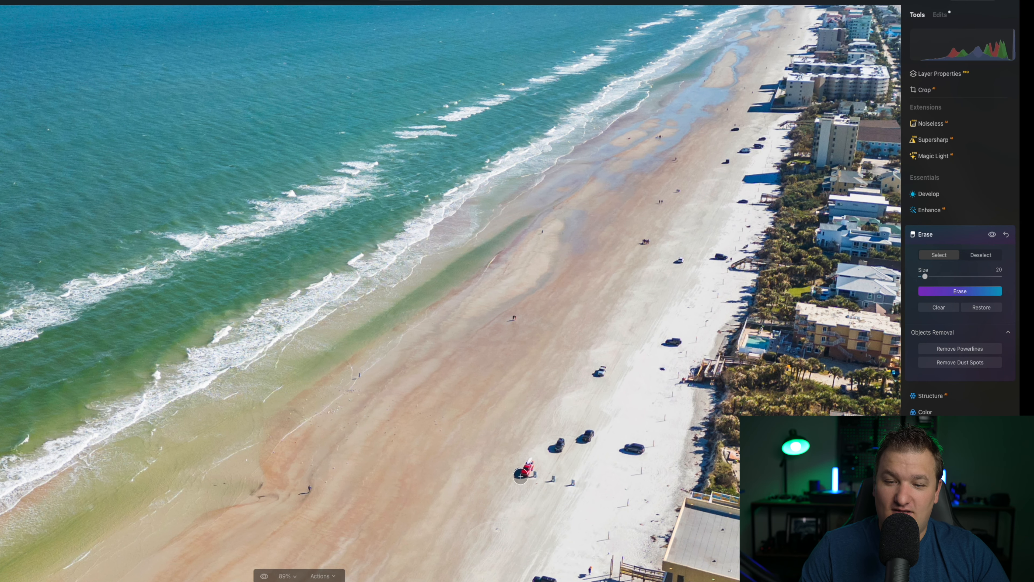
pyautogui.scroll(10, 525, 476)
pyautogui.scroll(-10, 544, 401)
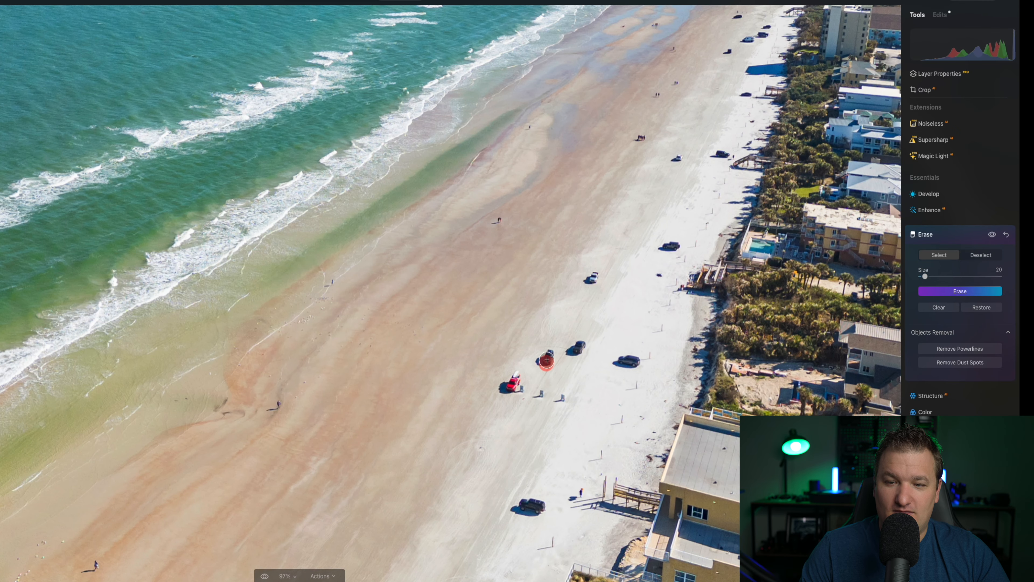
pyautogui.moveTo(546, 359)
pyautogui.mouseDown()
pyautogui.moveTo(580, 345)
pyautogui.moveTo(571, 353)
pyautogui.moveTo(626, 362)
pyautogui.mouseUp()
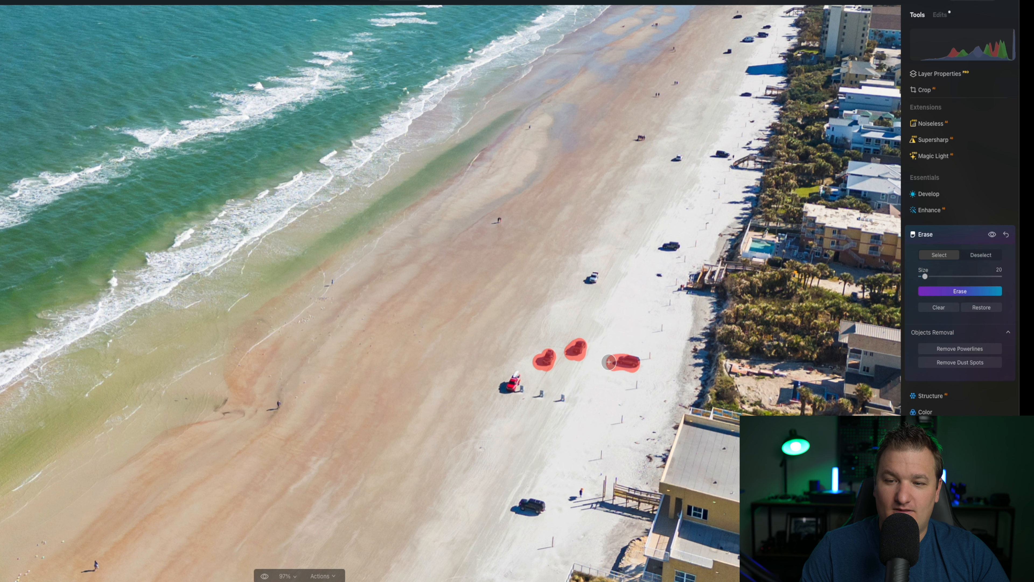
pyautogui.click(924, 291)
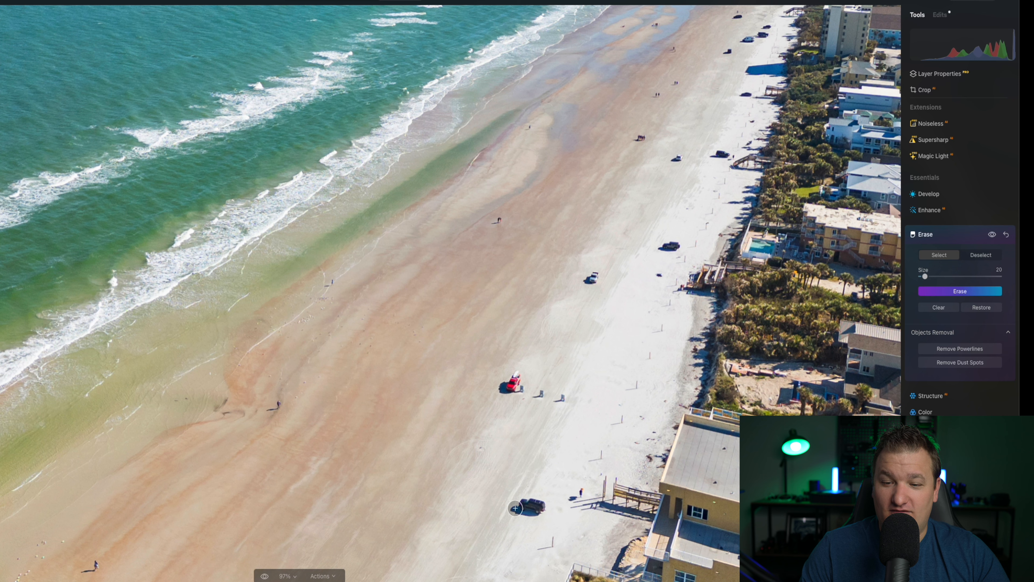
# Erase the dark vehicle near the wooden beach walkway and the one on the sand near the small pool.
pyautogui.moveTo(516, 508)
pyautogui.mouseDown()
pyautogui.moveTo(538, 509)
pyautogui.moveTo(523, 504)
pyautogui.mouseUp()
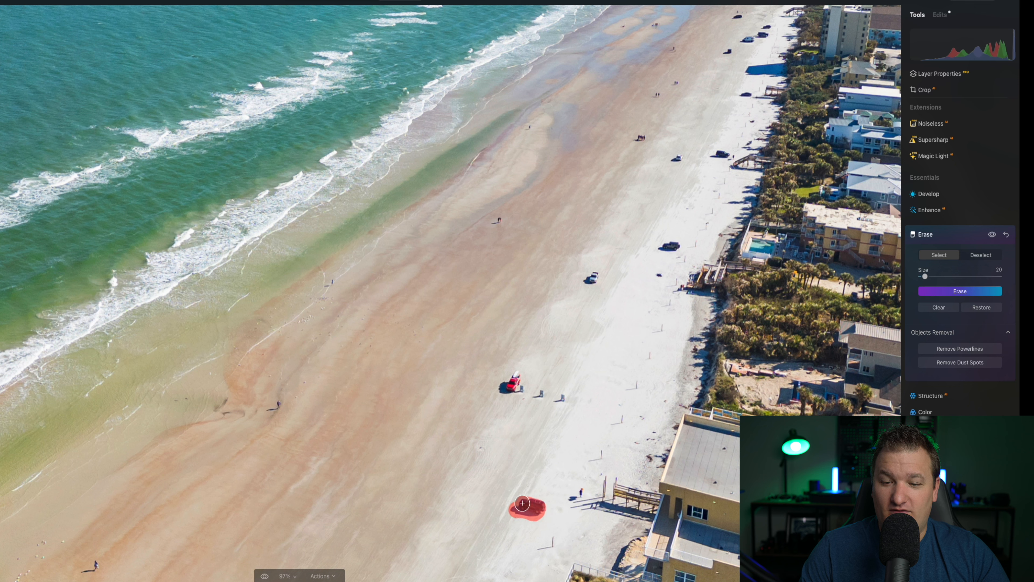
pyautogui.click(928, 295)
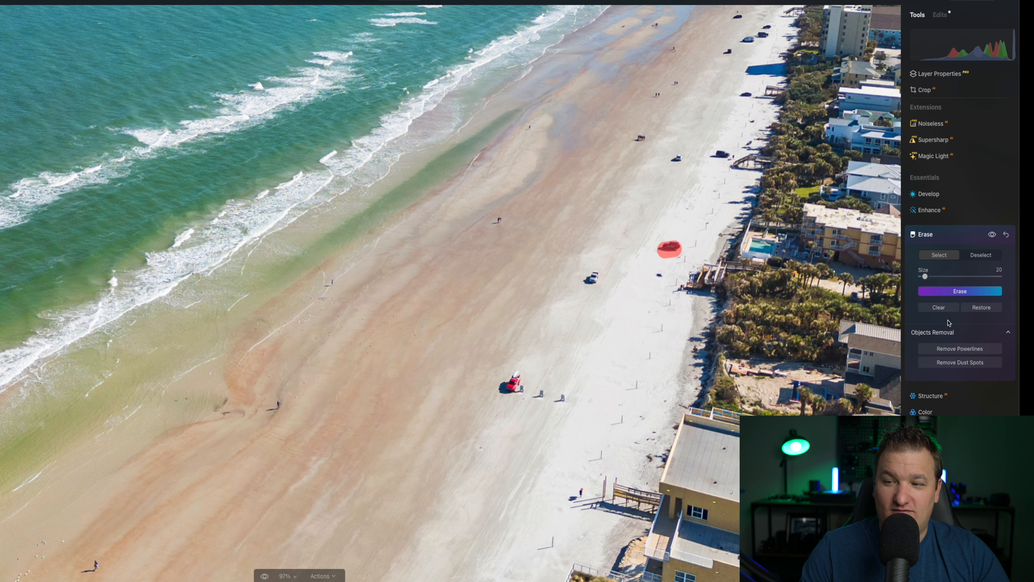
pyautogui.click(956, 293)
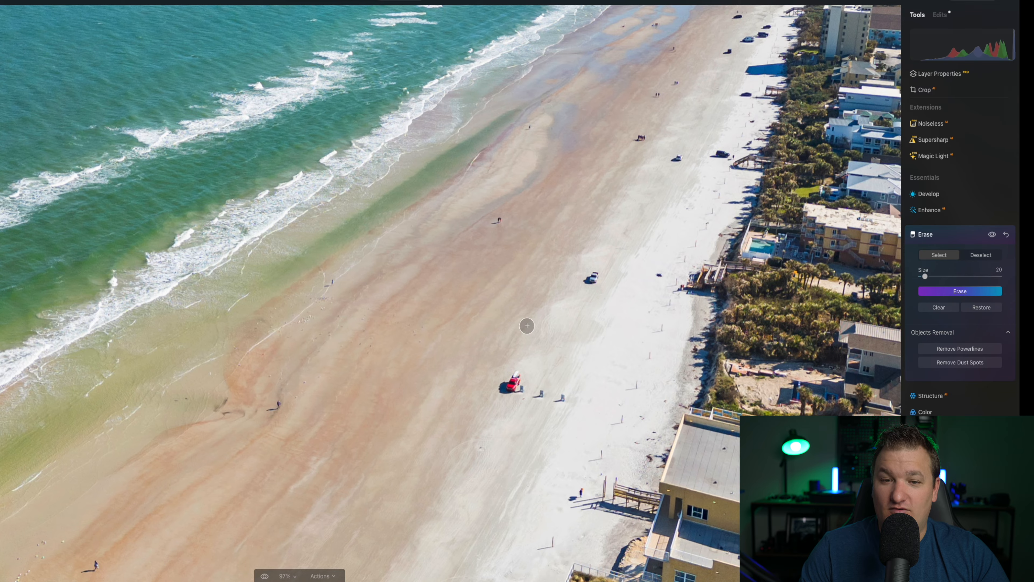
# Erase the small dark object on the white sand beside the wooden beach walkway near the pool.
pyautogui.scroll(5, 528, 325)
pyautogui.scroll(-10, 719, 356)
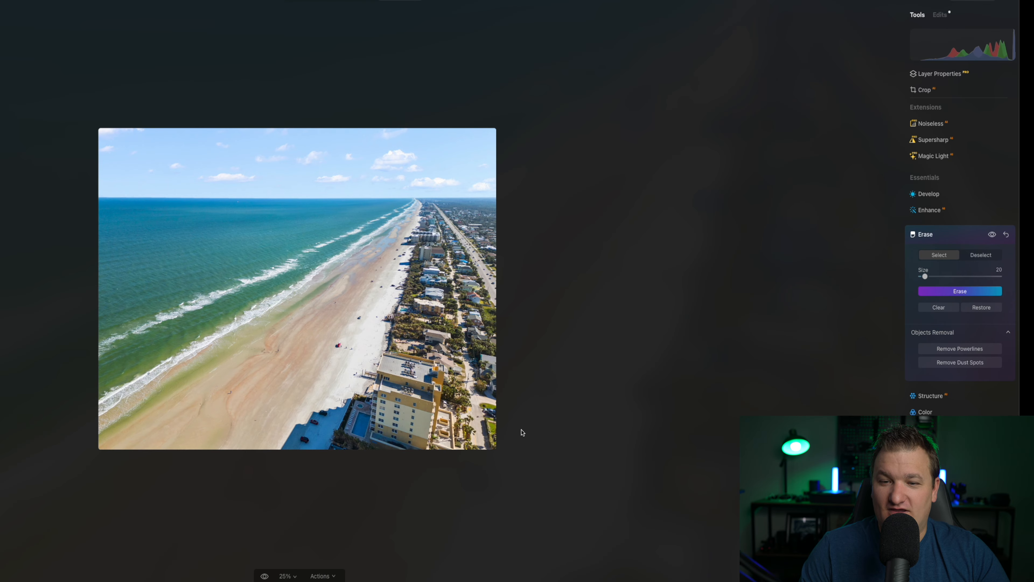
pyautogui.scroll(14, 375, 353)
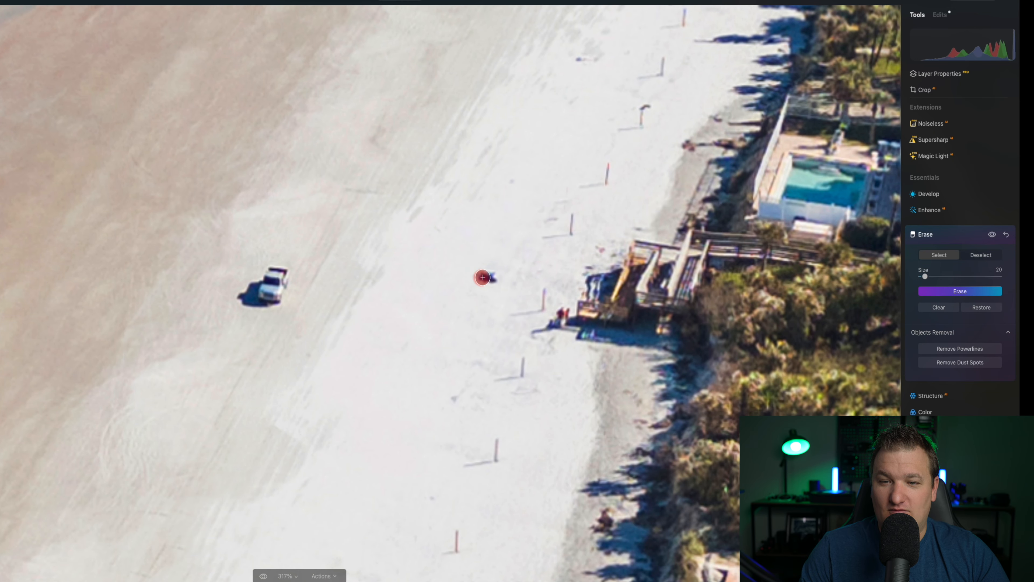
pyautogui.moveTo(482, 278); pyautogui.dragTo(491, 278)
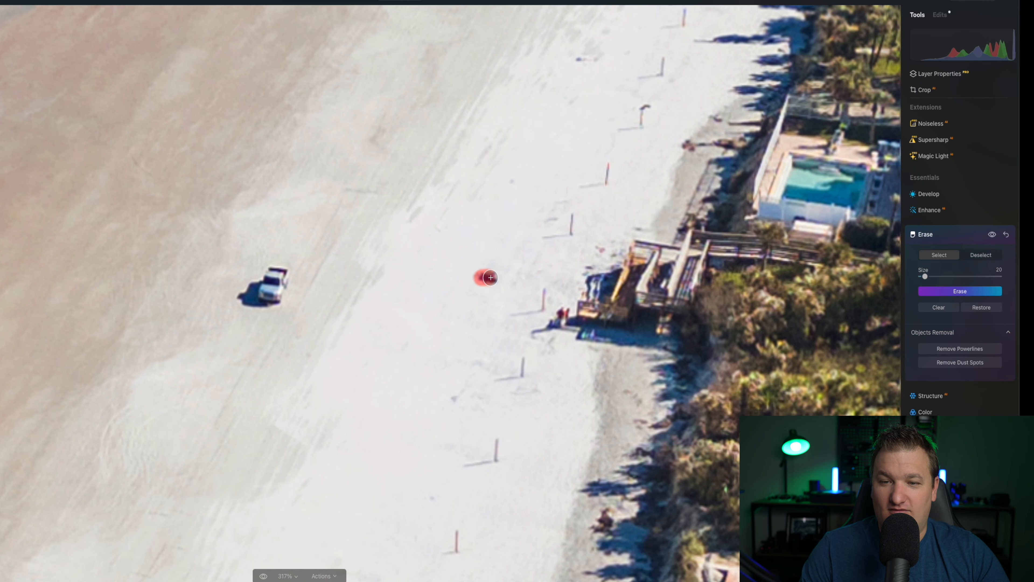
pyautogui.click(968, 296)
pyautogui.scroll(-5, 369, 298)
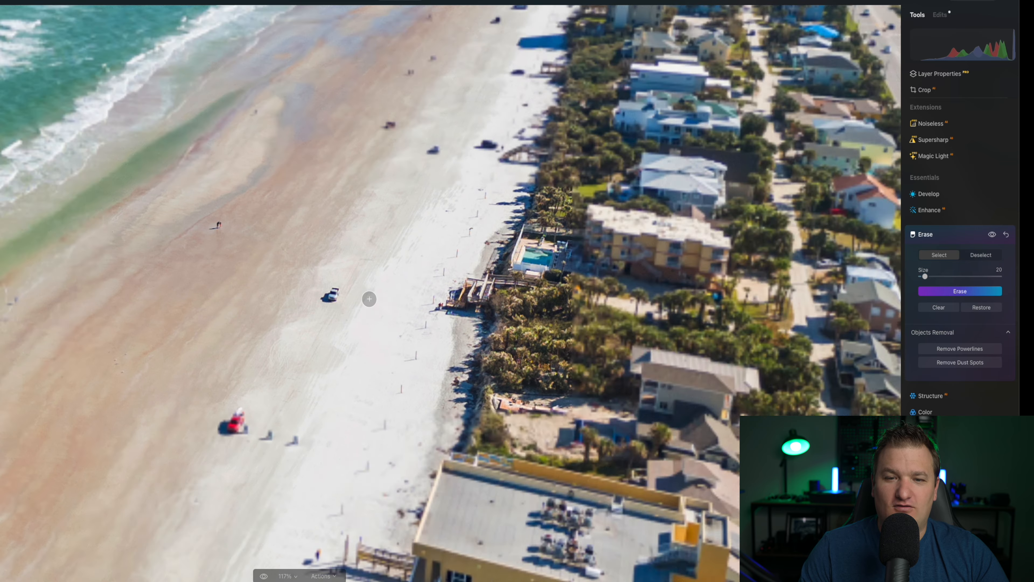
# Erase the remaining people and vehicles scattered along the open sand, including the red vehicle, with a brush size of 10.
pyautogui.scroll(-5, 373, 301)
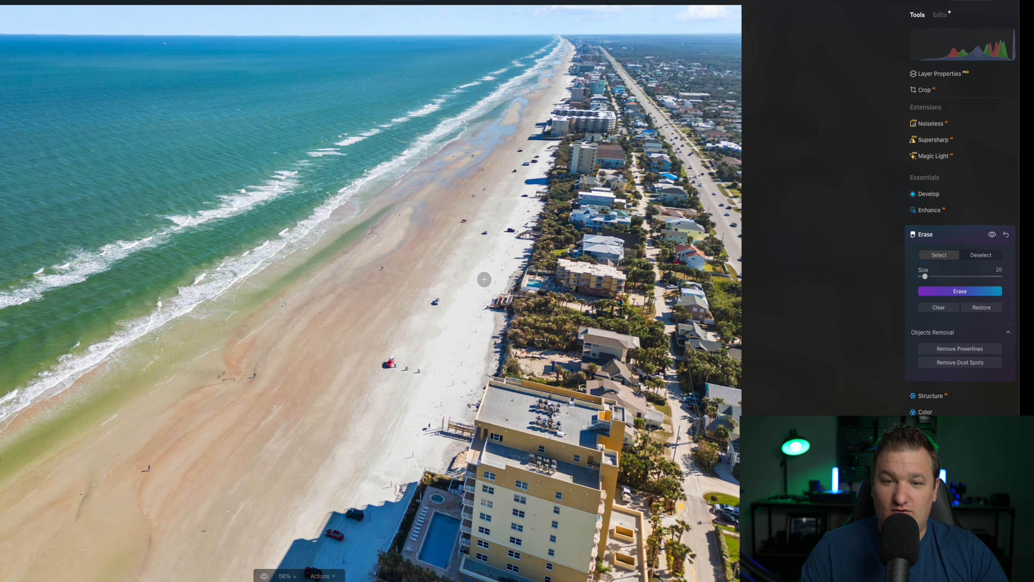
pyautogui.scroll(-1, 220, 532)
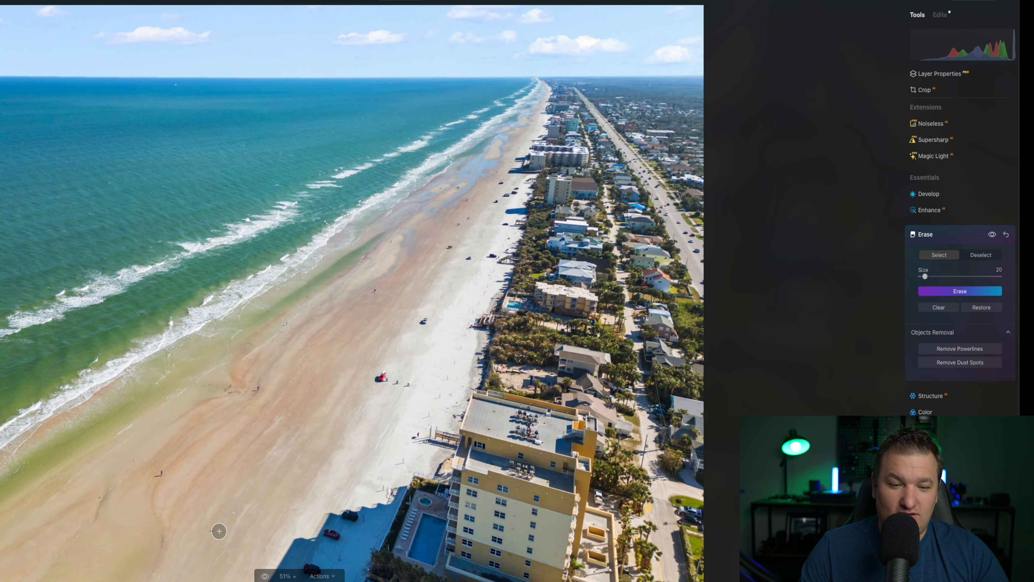
pyautogui.scroll(1, 219, 531)
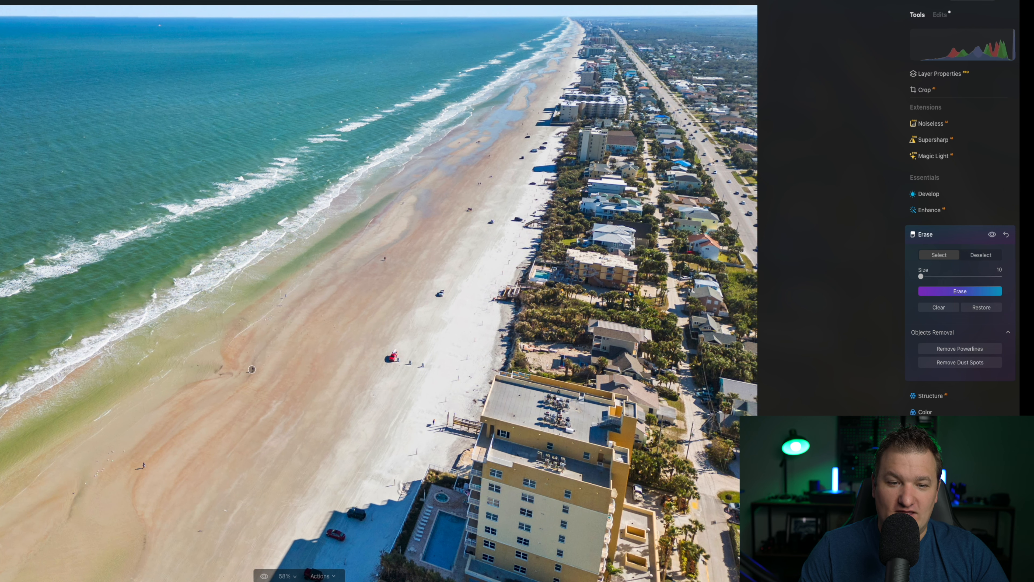
pyautogui.click(254, 370)
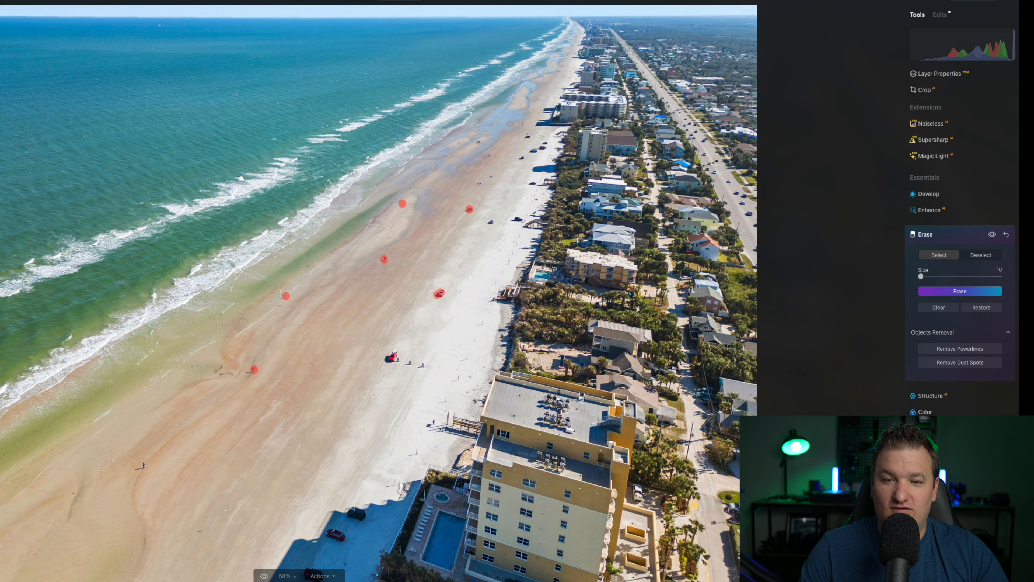
pyautogui.click(946, 291)
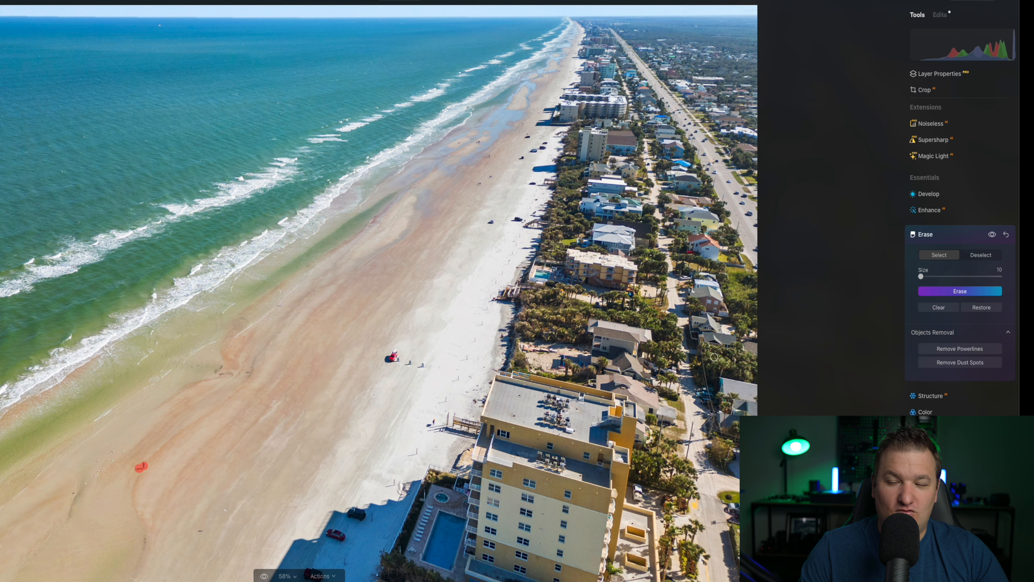
pyautogui.click(971, 293)
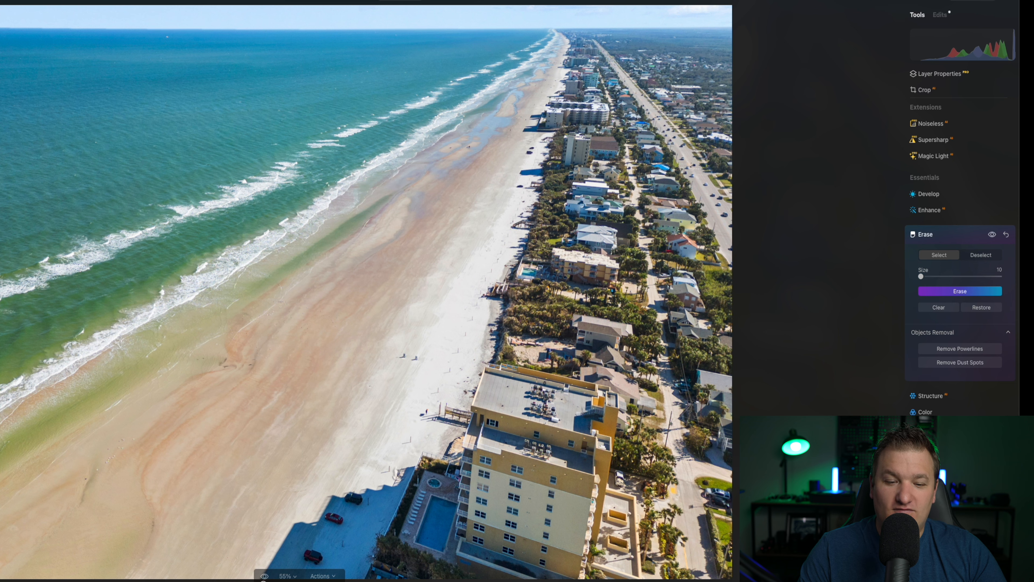
# Compare the beach photo before and after the erasures by toggling the original view several times.
pyautogui.click(264, 576)
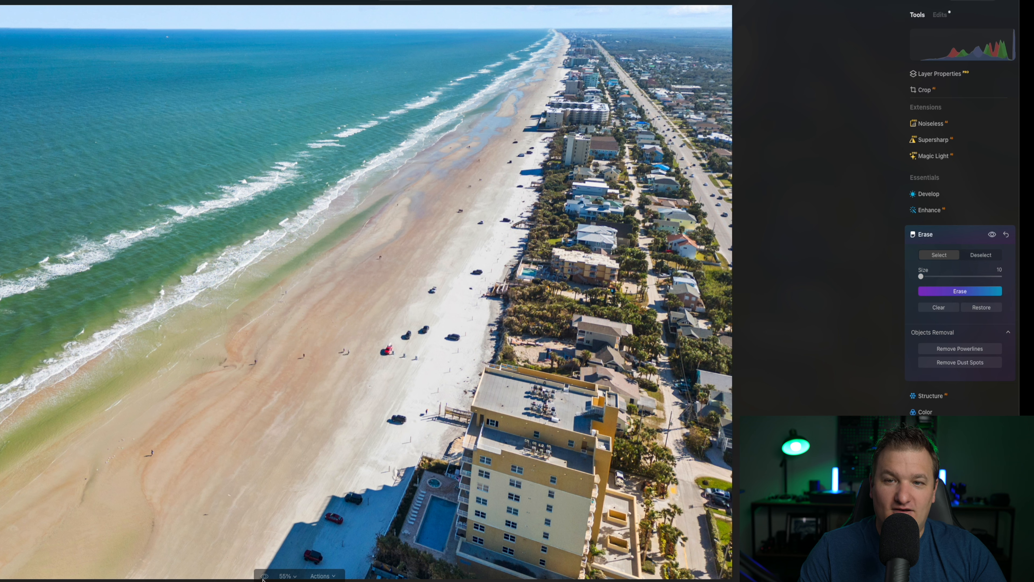
pyautogui.click(264, 576)
pyautogui.click(264, 576)
pyautogui.click(264, 576)
pyautogui.click(264, 576)
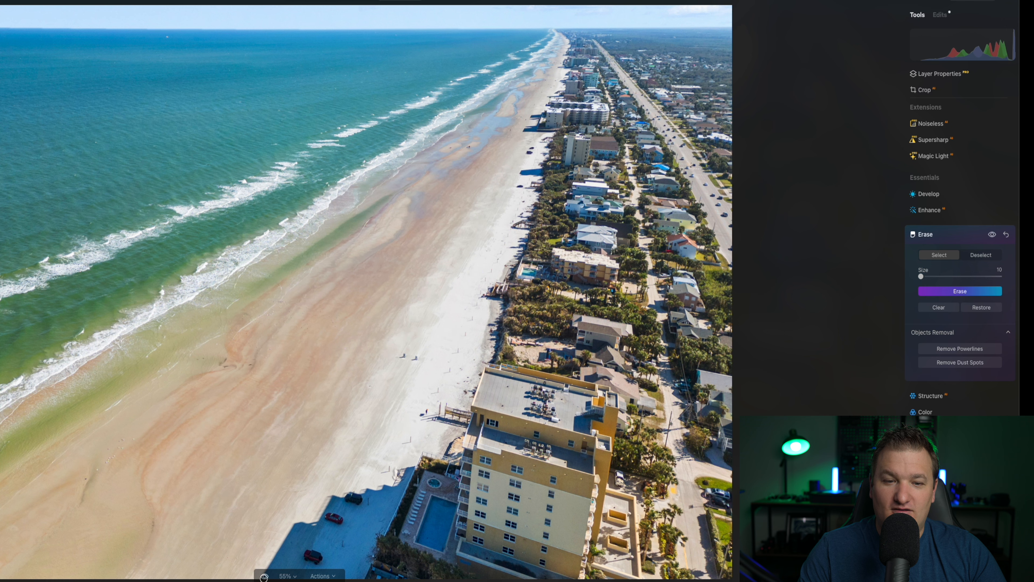
pyautogui.click(264, 576)
pyautogui.click(264, 576)
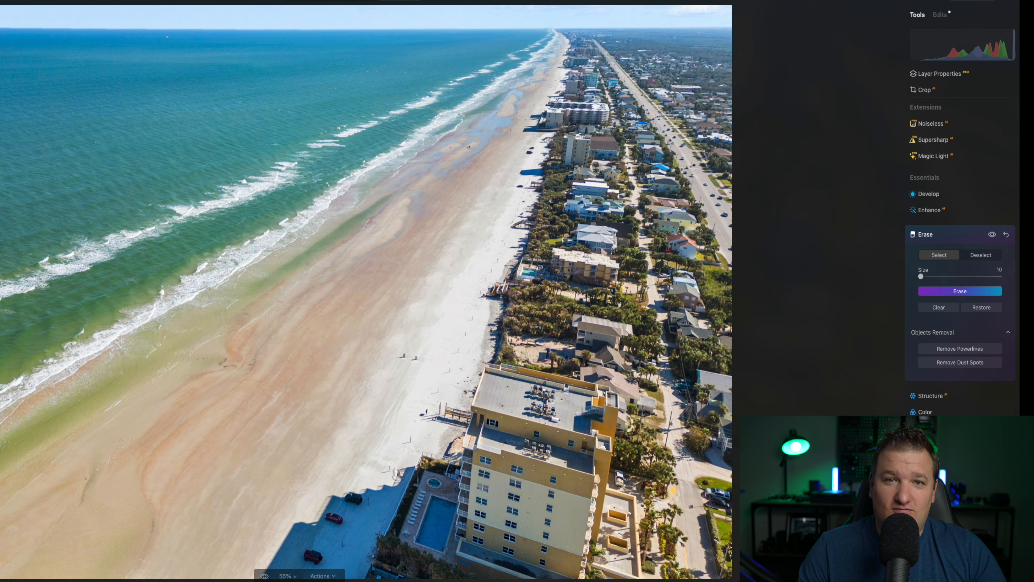
# Return to the photo library and open the townhouse photo DJI_0185.jpg.
pyautogui.click(307, 2)
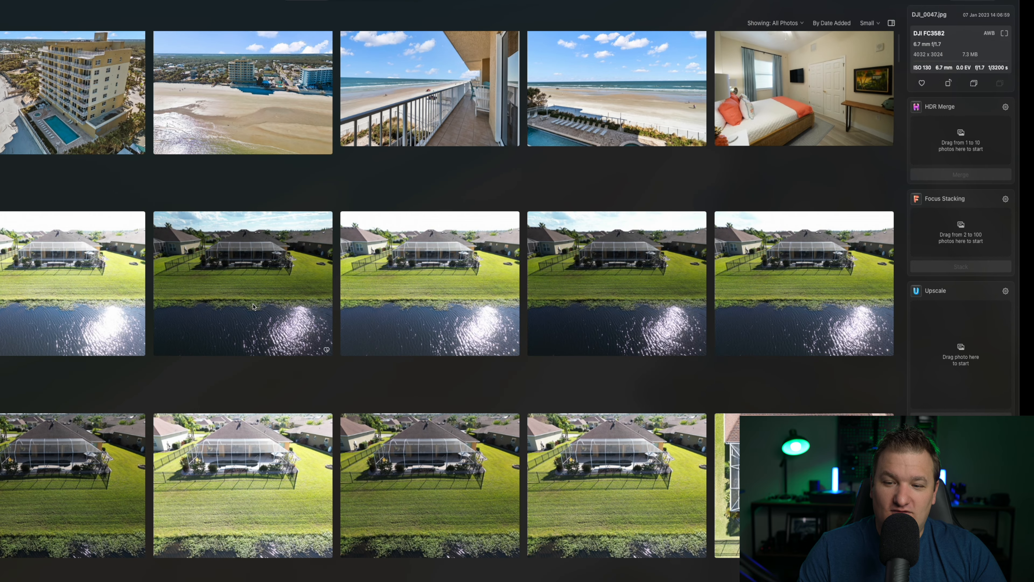
pyautogui.scroll(-5, 253, 306)
pyautogui.doubleClick(238, 334)
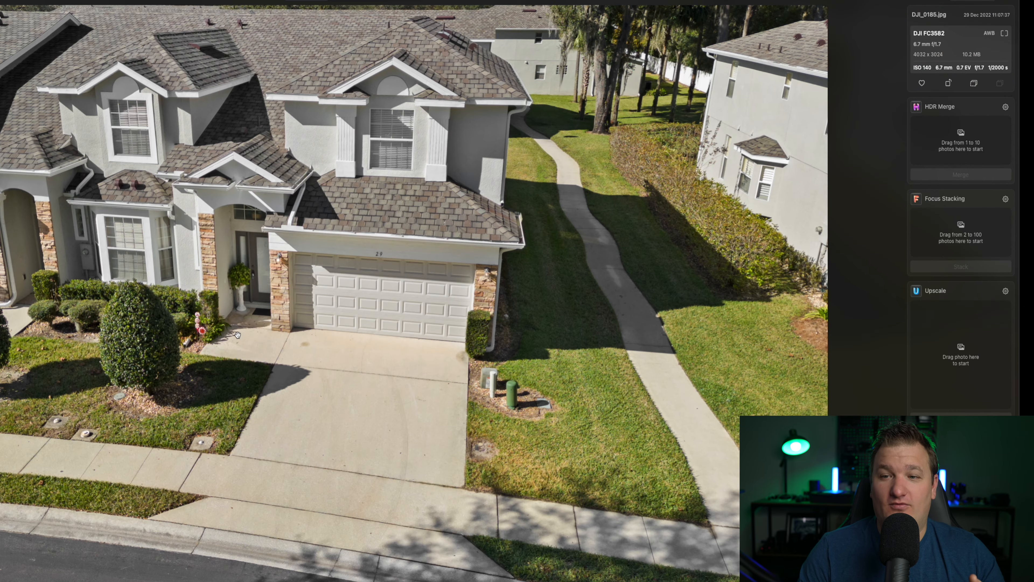
# Examine the red-and-white candy decorations in the flower bed beside the front walkway up close.
pyautogui.click(198, 328)
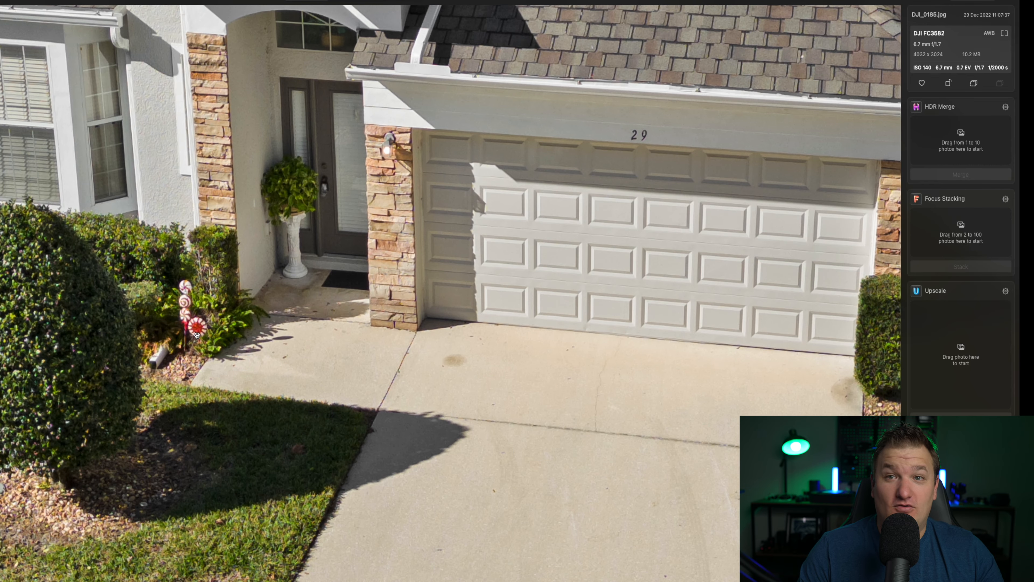
pyautogui.scroll(3, 174, 334)
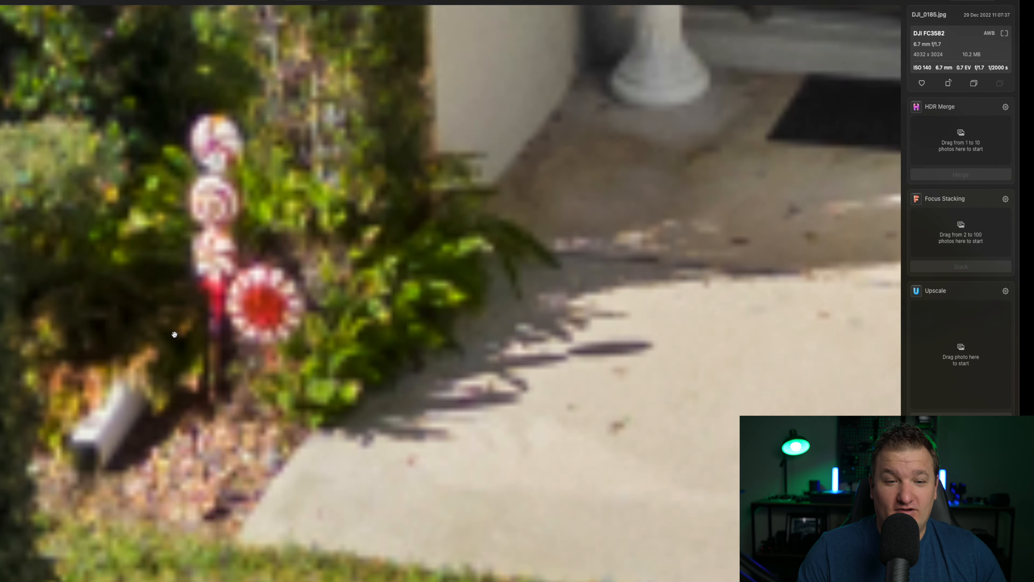
pyautogui.scroll(-3, 174, 334)
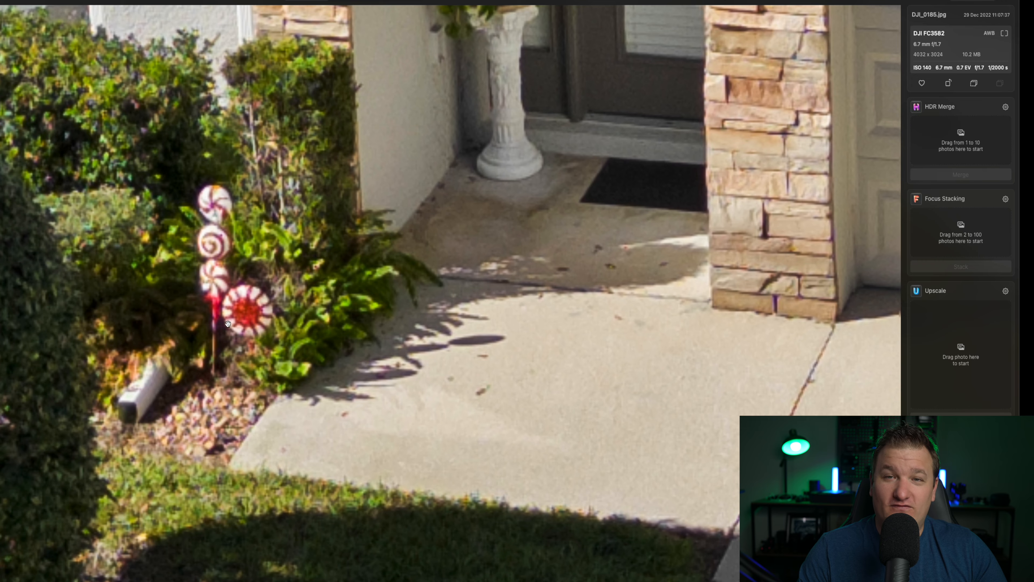
pyautogui.scroll(-1, 228, 322)
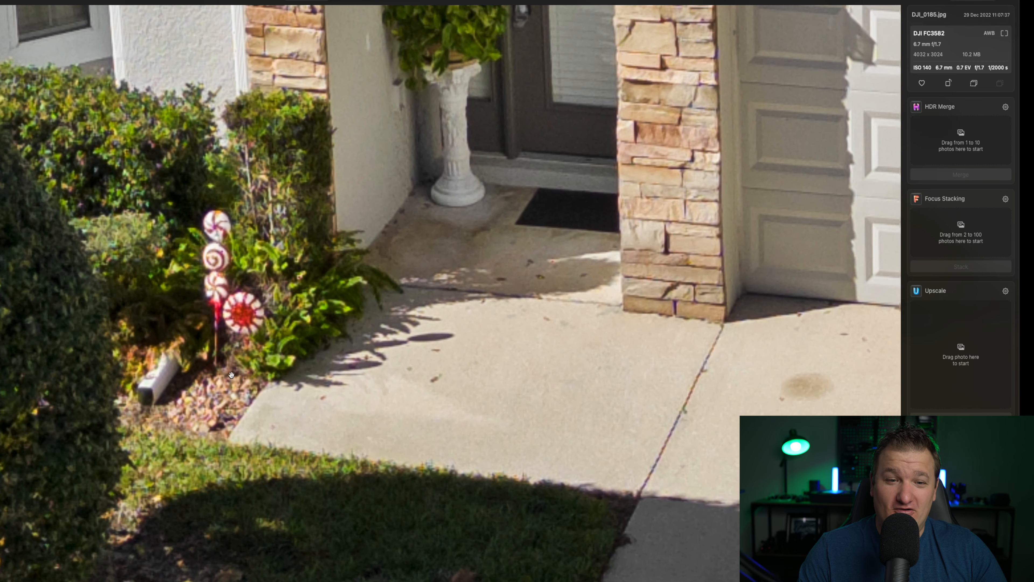
pyautogui.scroll(-4, 232, 375)
pyautogui.scroll(3, 292, 340)
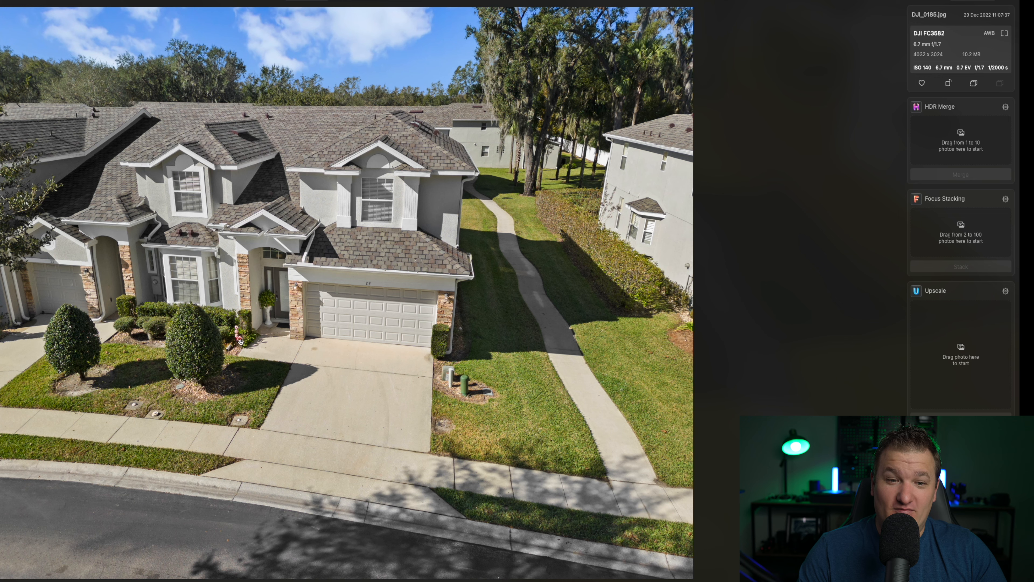
pyautogui.scroll(5, 229, 363)
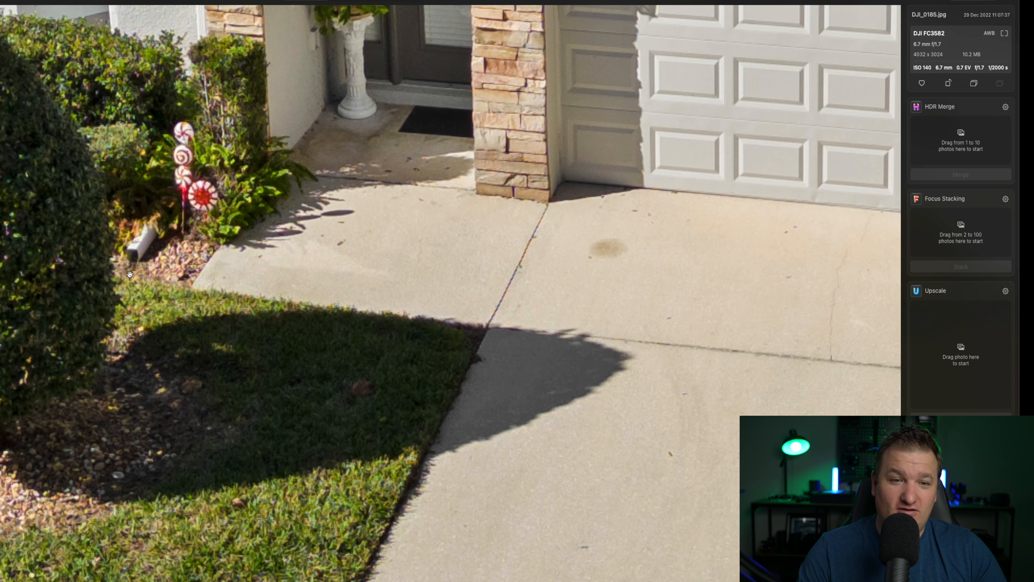
pyautogui.moveTo(148, 223); pyautogui.dragTo(203, 365)
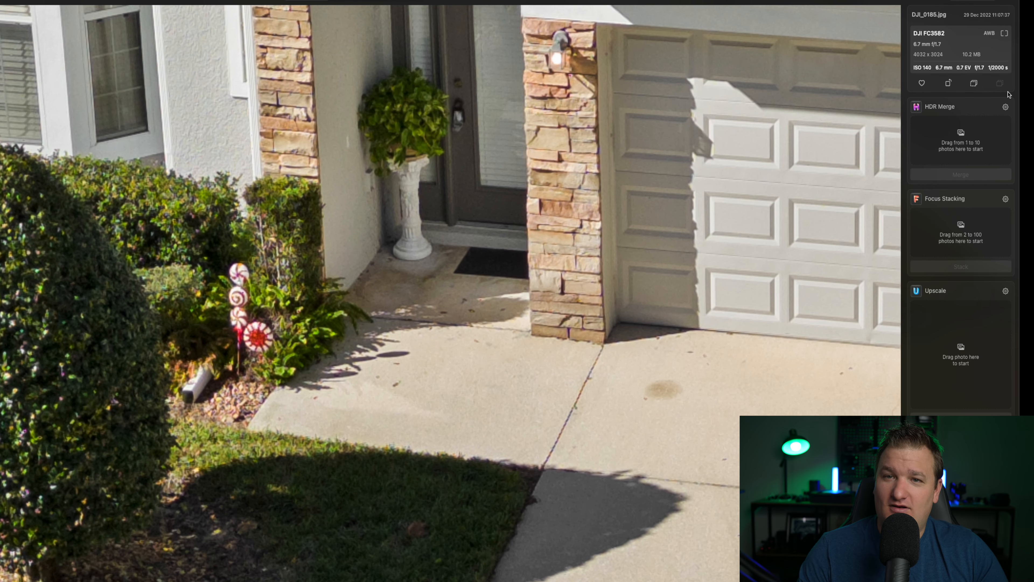
# Open the townhouse photo for editing with the Erase tool and set the brush size to 27.
pyautogui.click(390, 2)
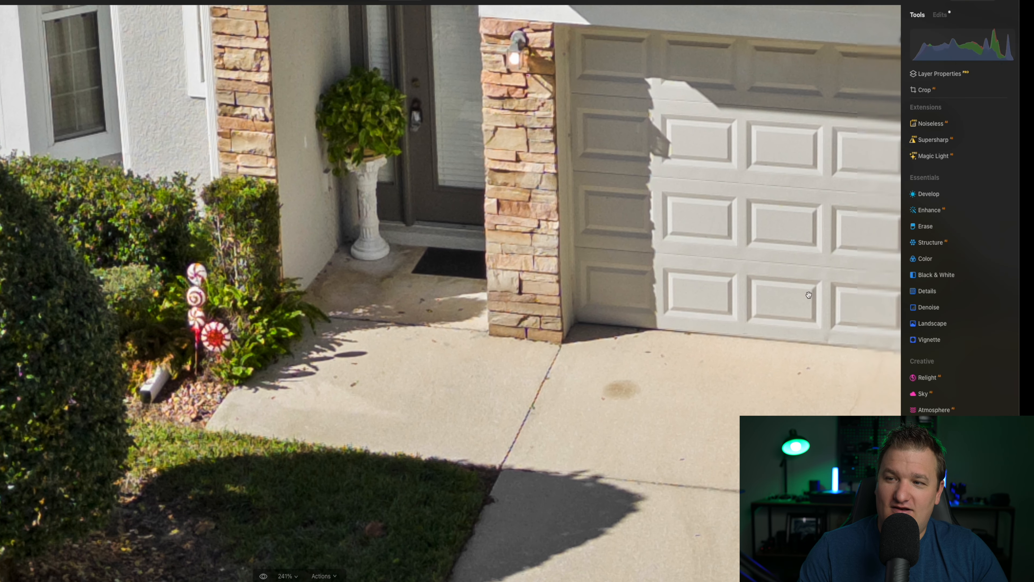
pyautogui.click(925, 225)
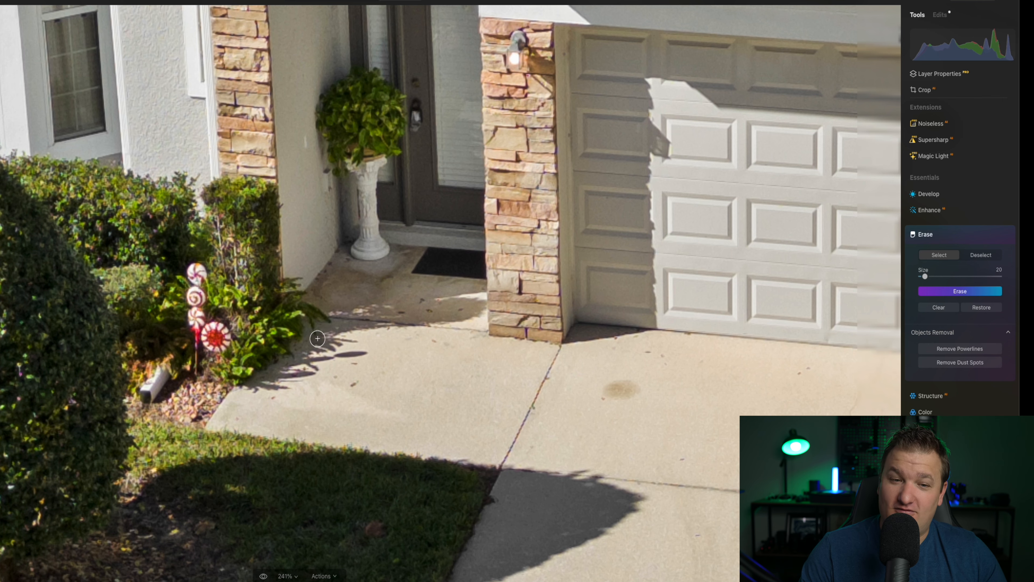
pyautogui.scroll(2, 194, 319)
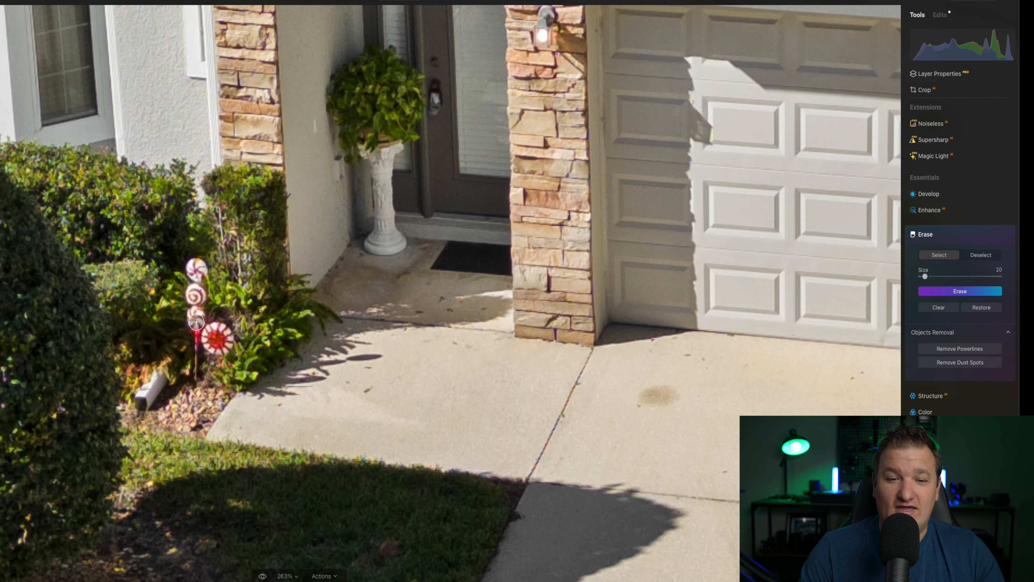
pyautogui.moveTo(925, 276); pyautogui.dragTo(934, 277)
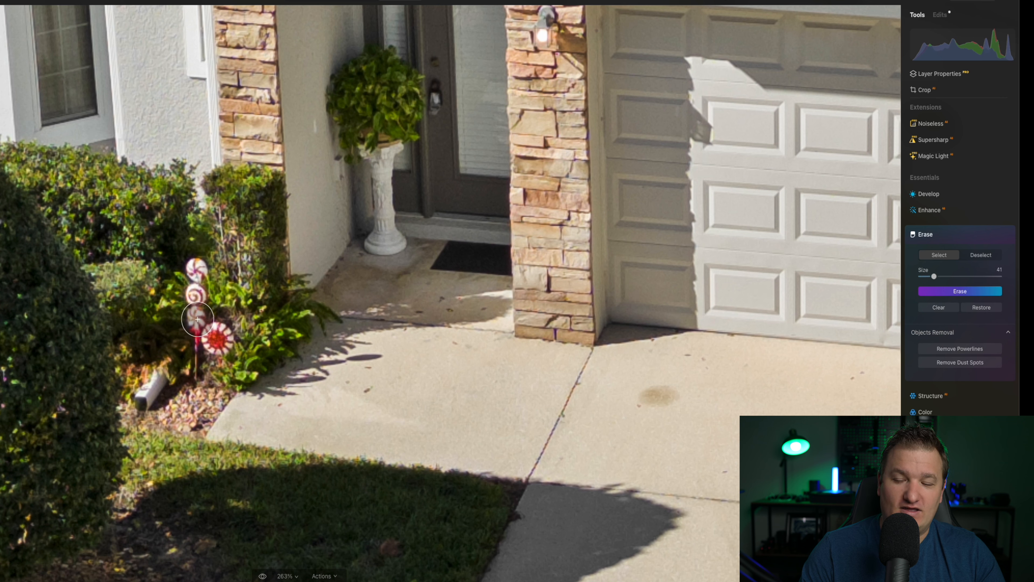
pyautogui.moveTo(931, 277); pyautogui.dragTo(928, 277)
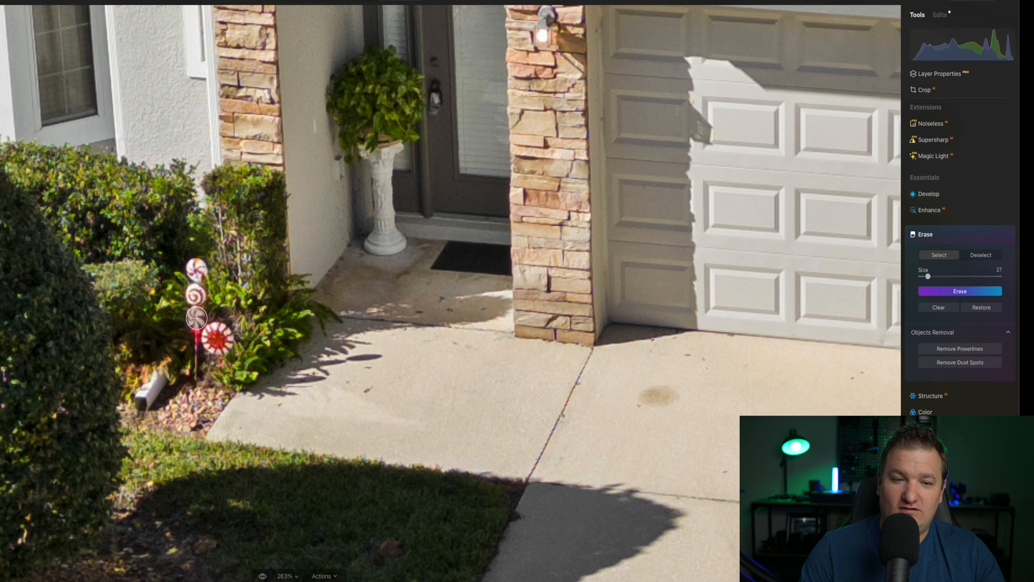
# Erase the four candy decorations in the flower bed together with their thin stake, using brush size 10 for the stake.
pyautogui.click(196, 318)
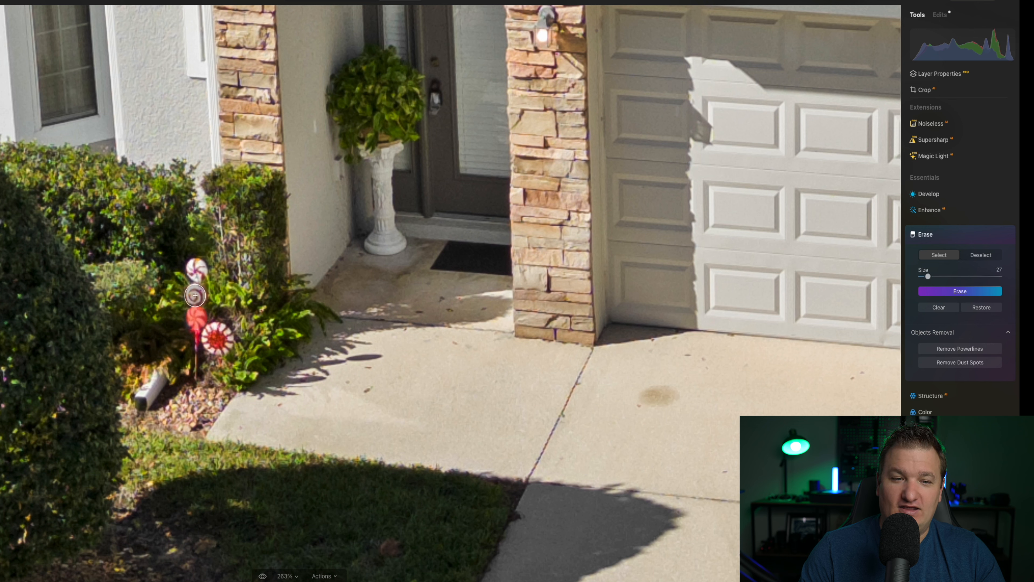
pyautogui.click(195, 295)
pyautogui.click(196, 269)
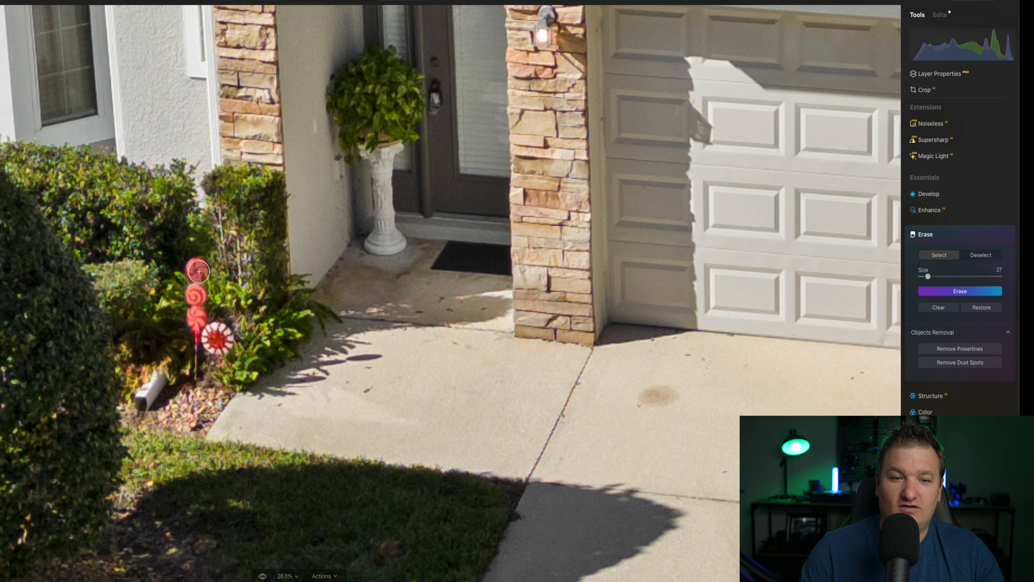
pyautogui.click(197, 313)
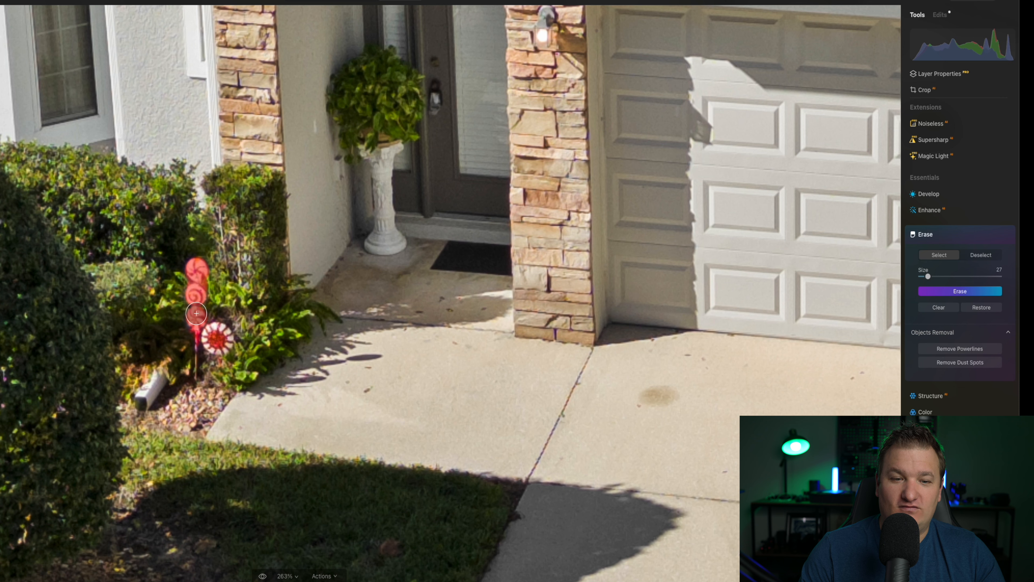
pyautogui.click(216, 332)
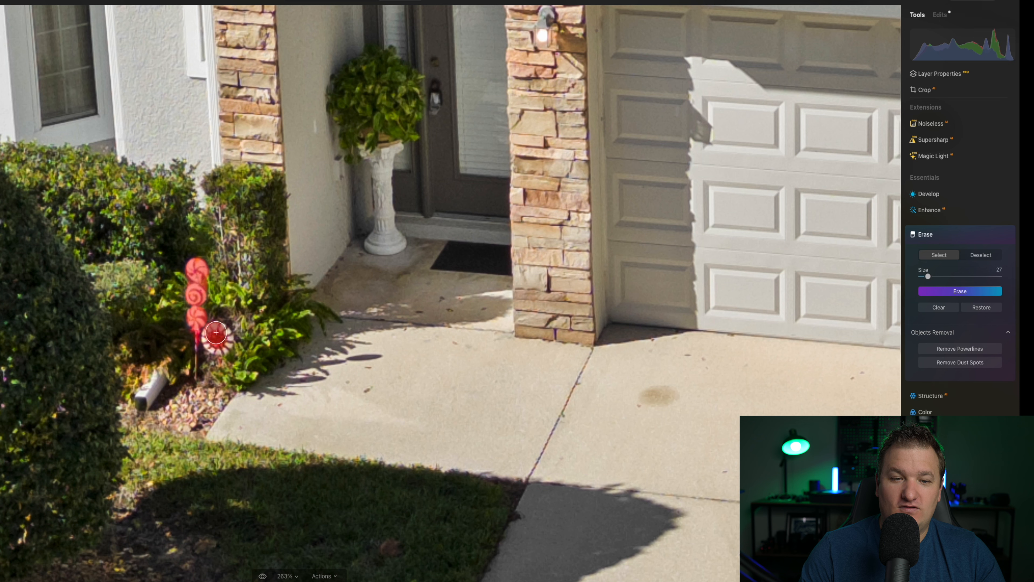
pyautogui.moveTo(216, 333)
pyautogui.mouseDown()
pyautogui.moveTo(225, 342)
pyautogui.moveTo(211, 336)
pyautogui.mouseUp()
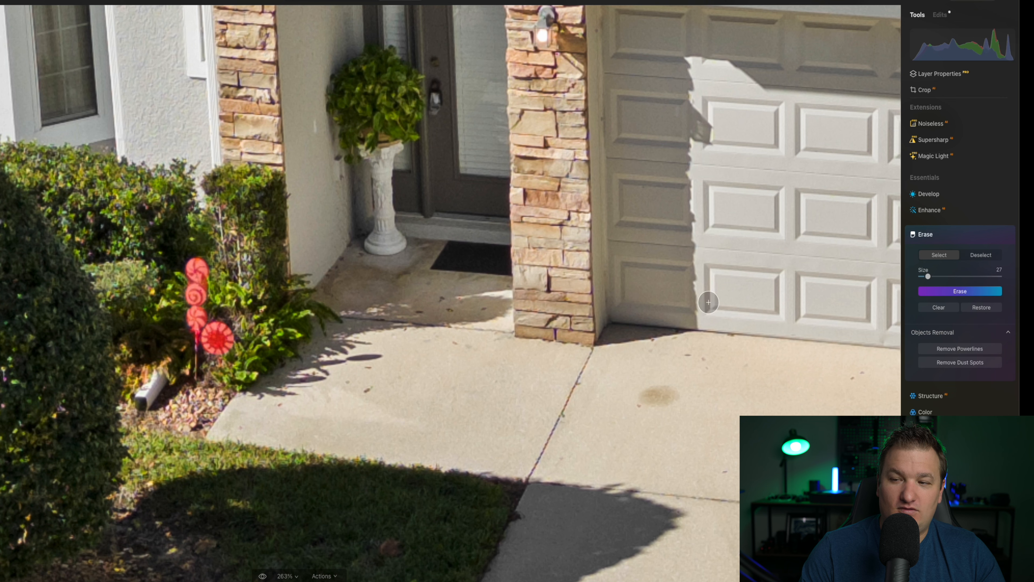
pyautogui.moveTo(928, 276); pyautogui.dragTo(922, 277)
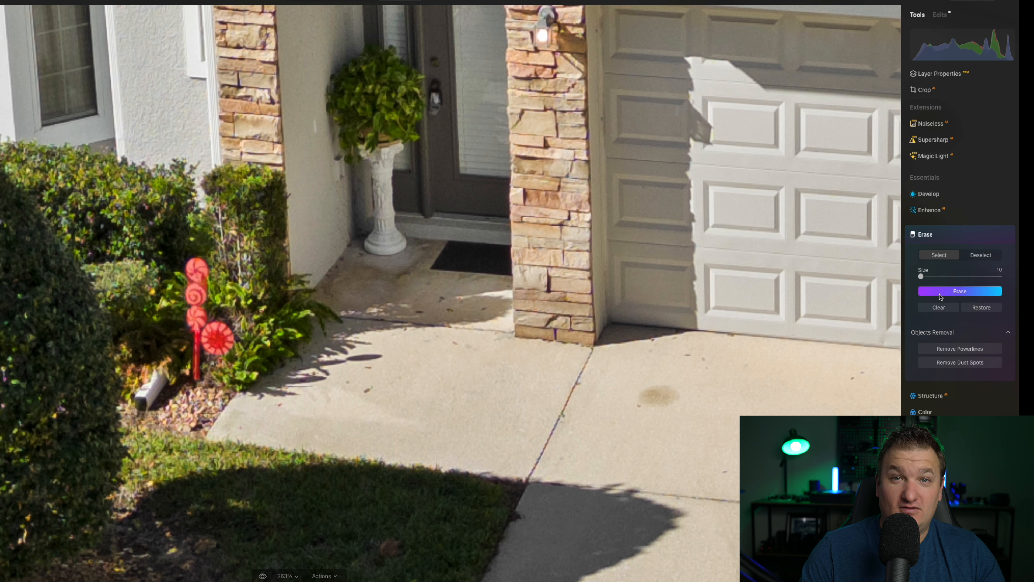
pyautogui.click(937, 293)
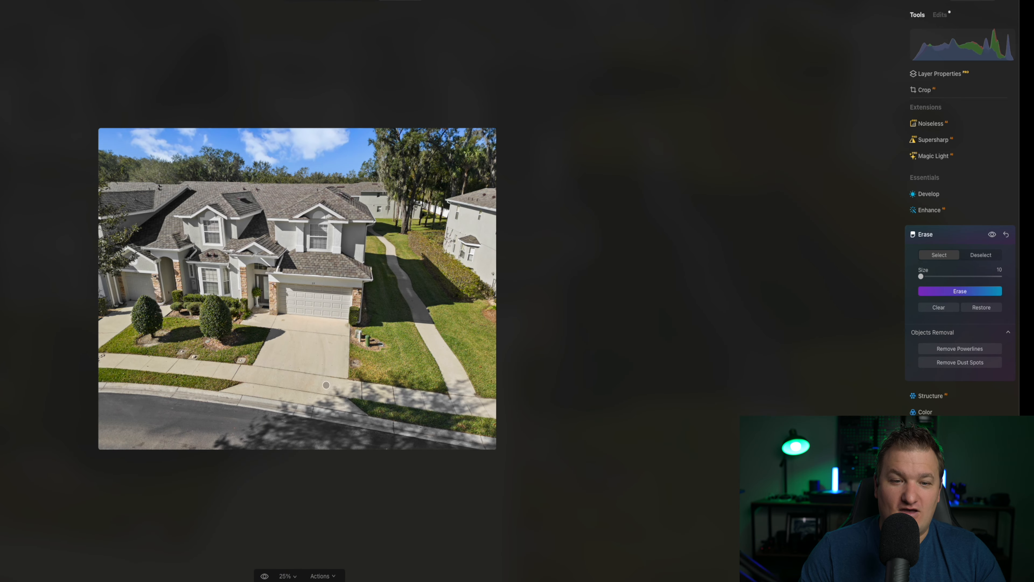
pyautogui.scroll(5, 289, 334)
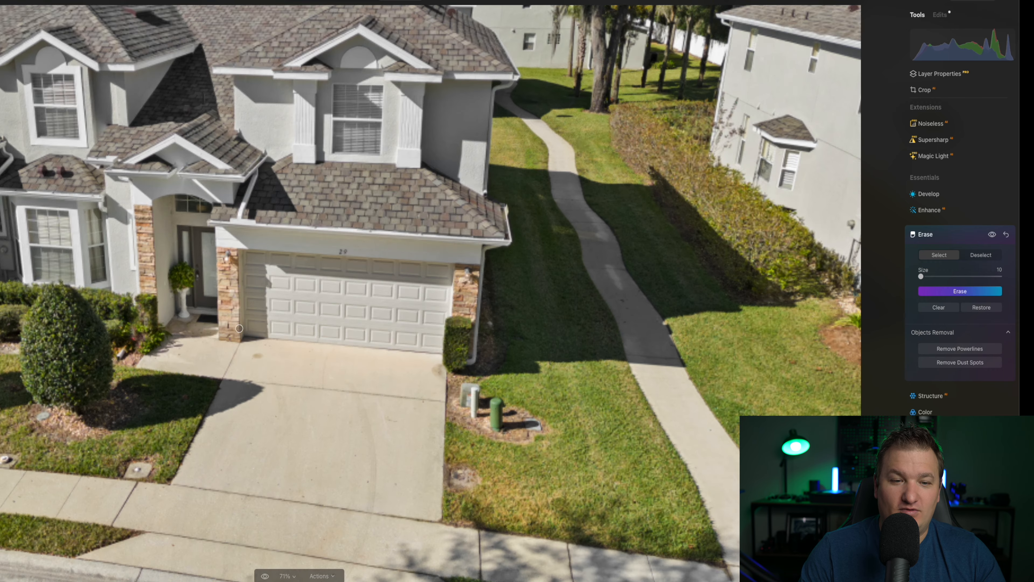
# Erase the leftover red traces of the decorations and the faint stake remnant among the plants beside the front walkway.
pyautogui.scroll(10, 41, 315)
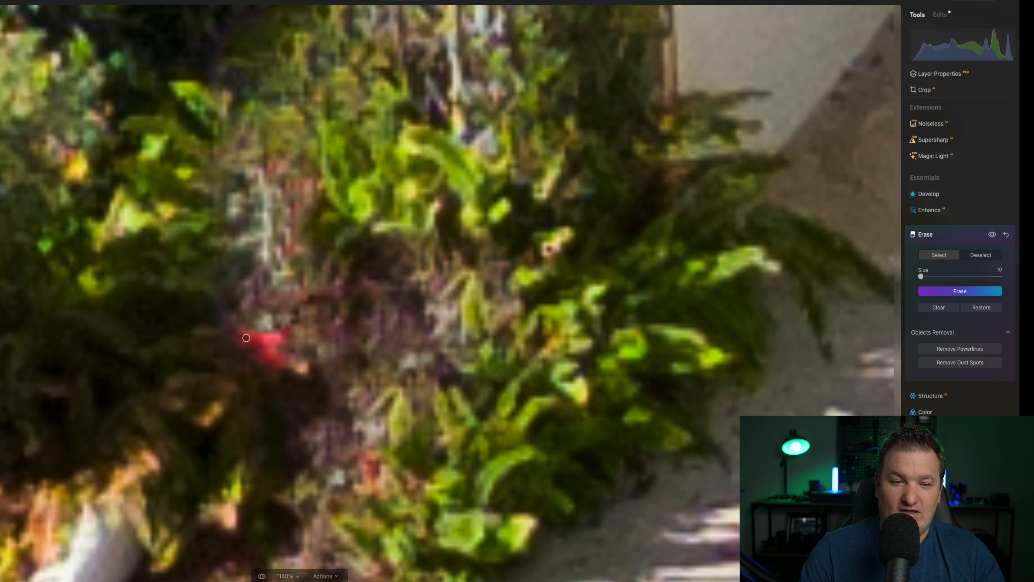
pyautogui.moveTo(281, 335); pyautogui.dragTo(262, 354)
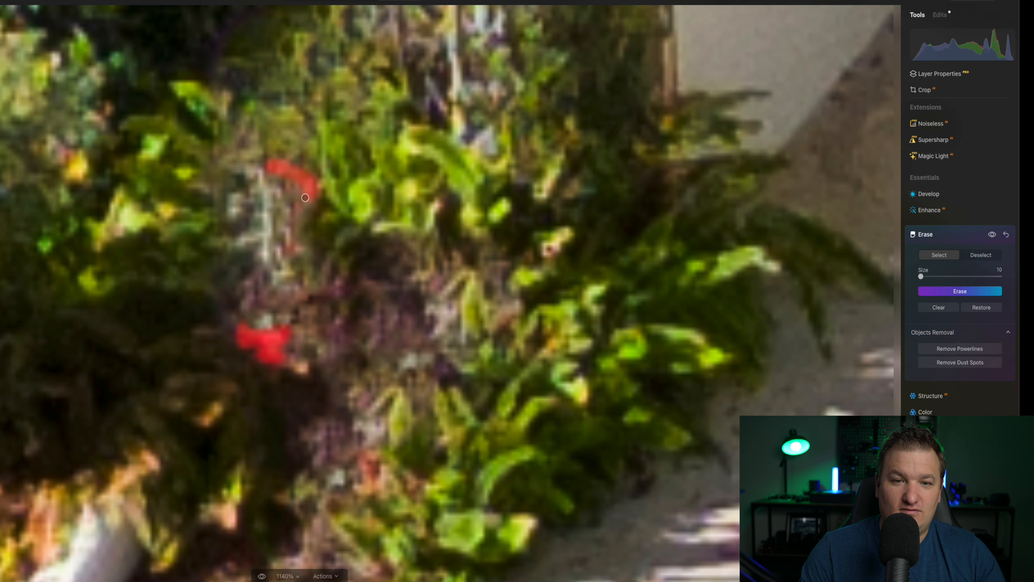
pyautogui.moveTo(292, 223); pyautogui.dragTo(281, 256)
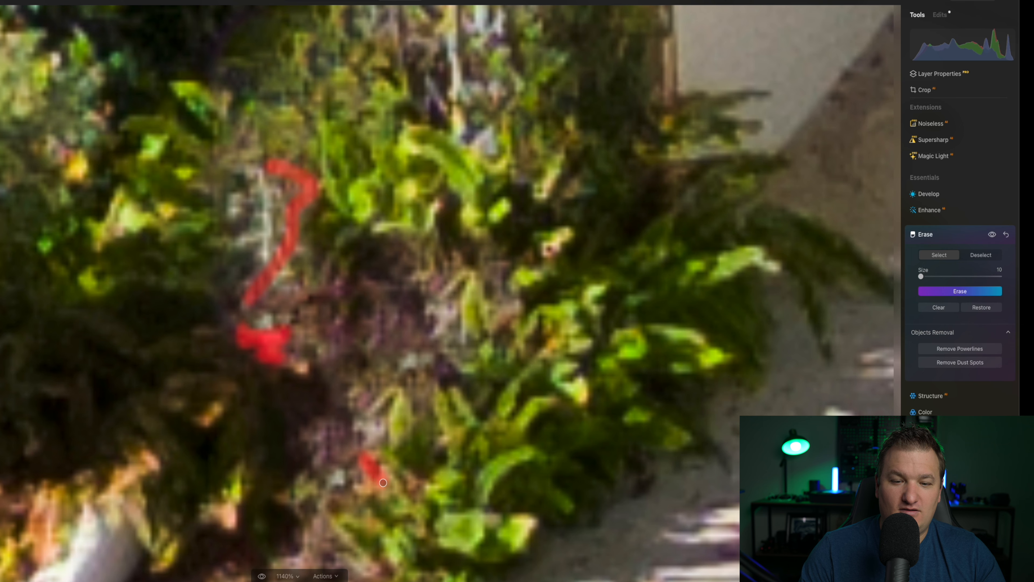
pyautogui.scroll(-5, 408, 396)
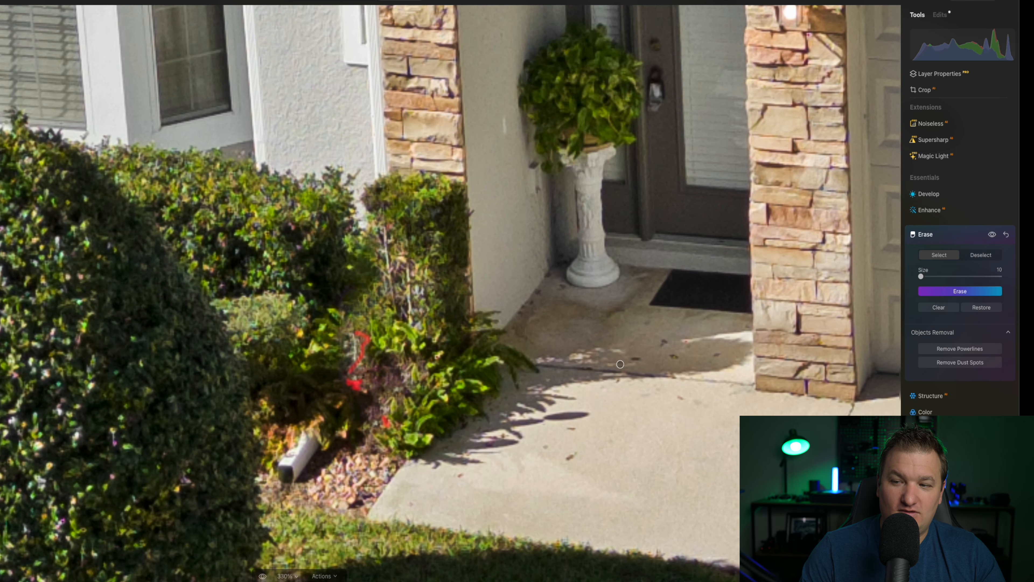
pyautogui.click(967, 292)
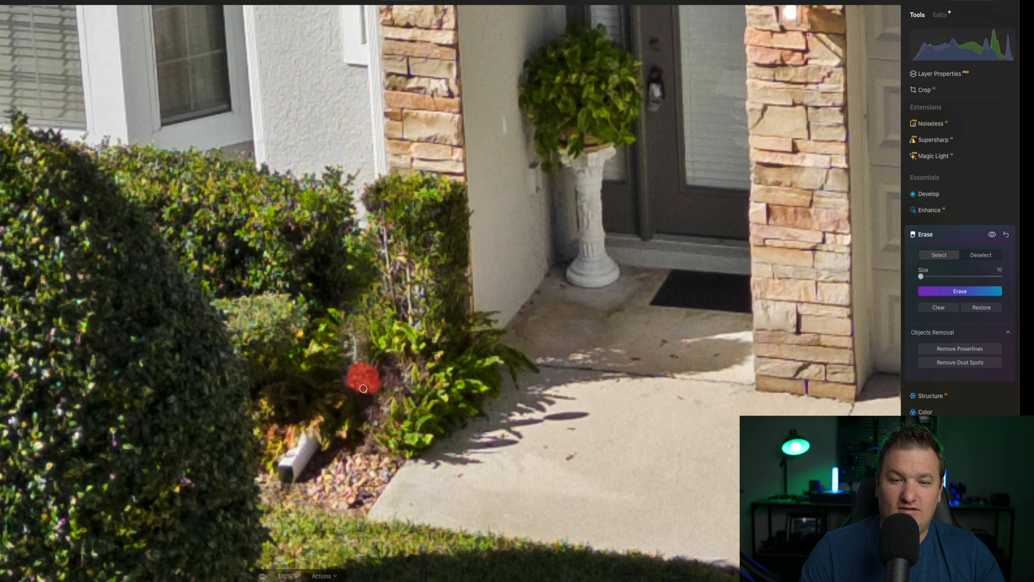
pyautogui.click(946, 292)
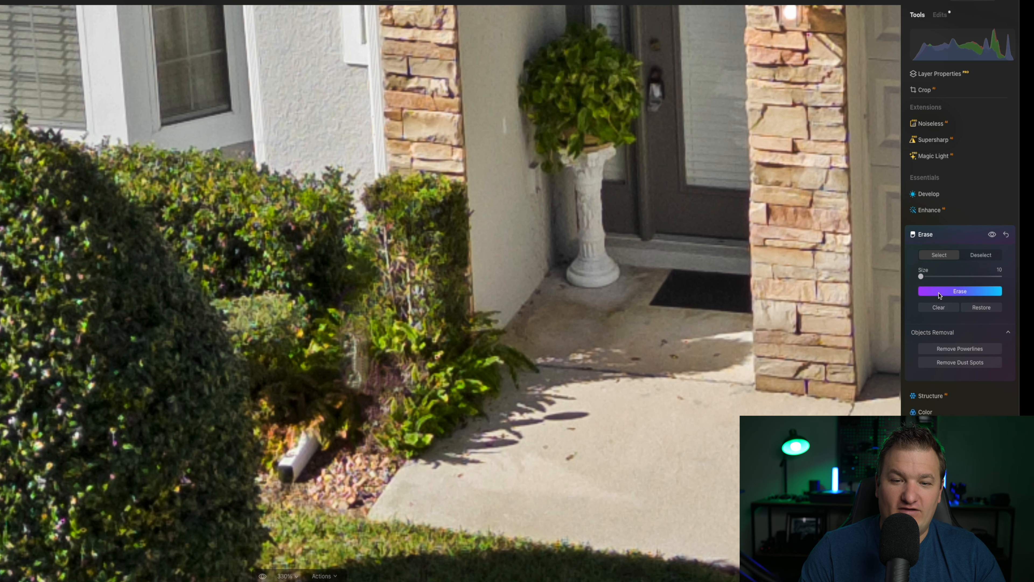
pyautogui.press('super+0')
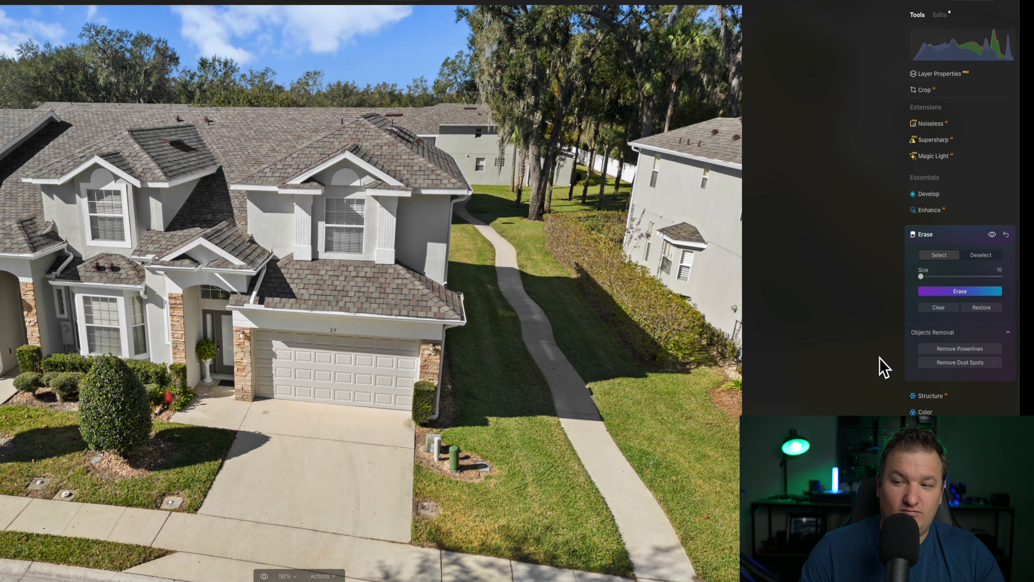
pyautogui.click(943, 292)
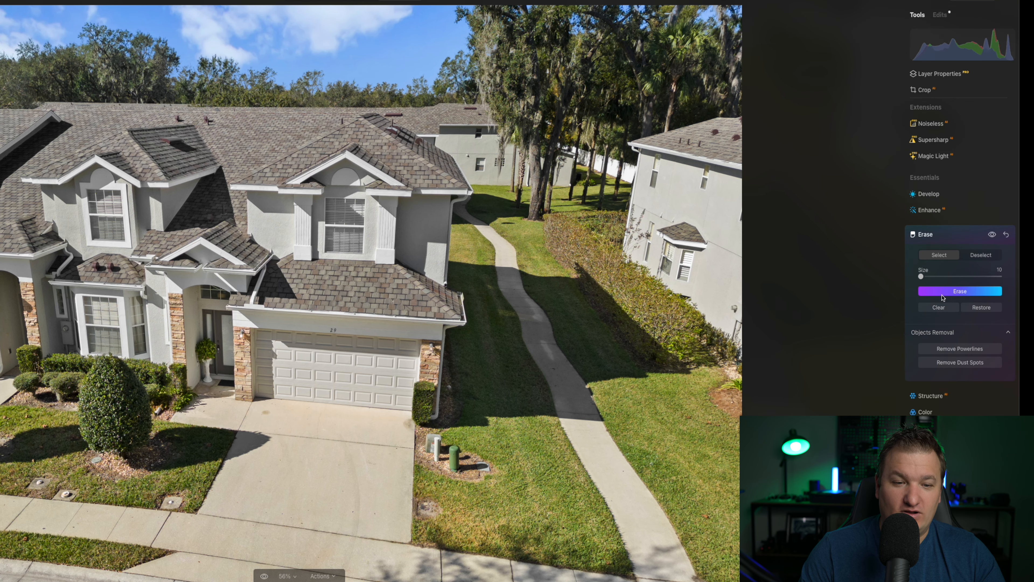
# Examine the retouched flower bed beside the entrance, both up close and within the whole townhouse photo.
pyautogui.scroll(5, 171, 409)
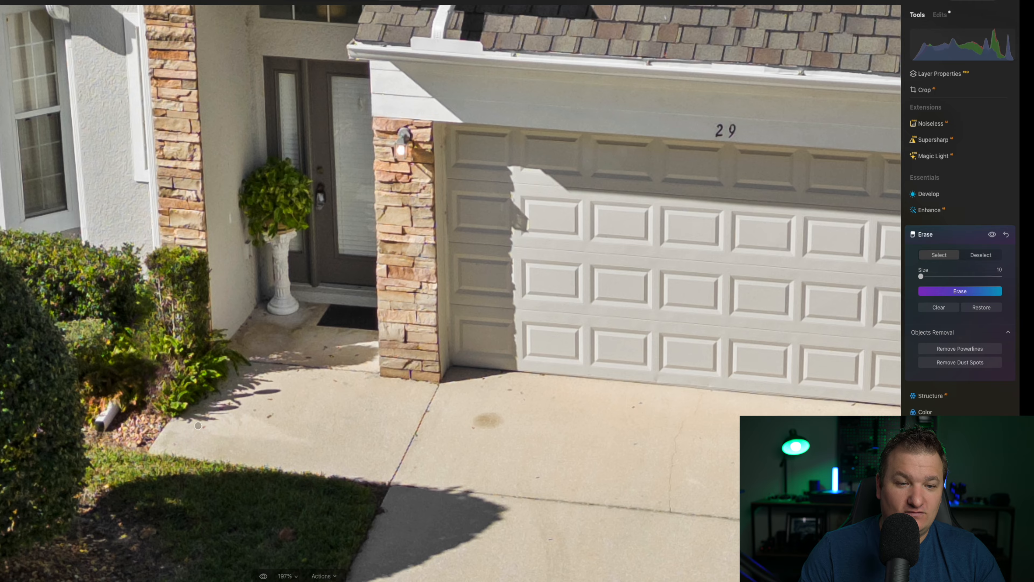
pyautogui.scroll(-4, 198, 426)
pyautogui.scroll(-2, 204, 333)
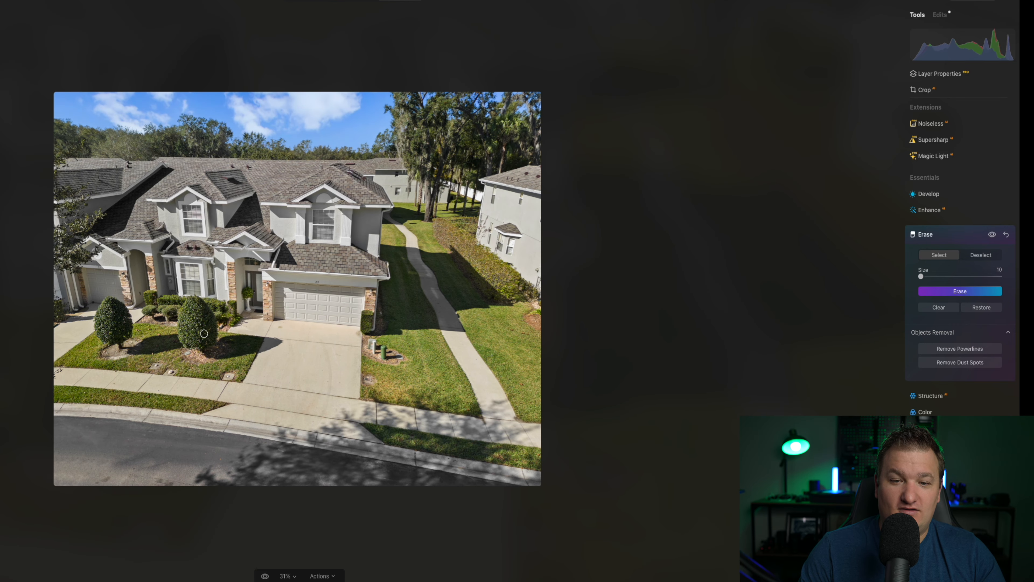
pyautogui.scroll(1, 212, 353)
pyautogui.scroll(8, 208, 358)
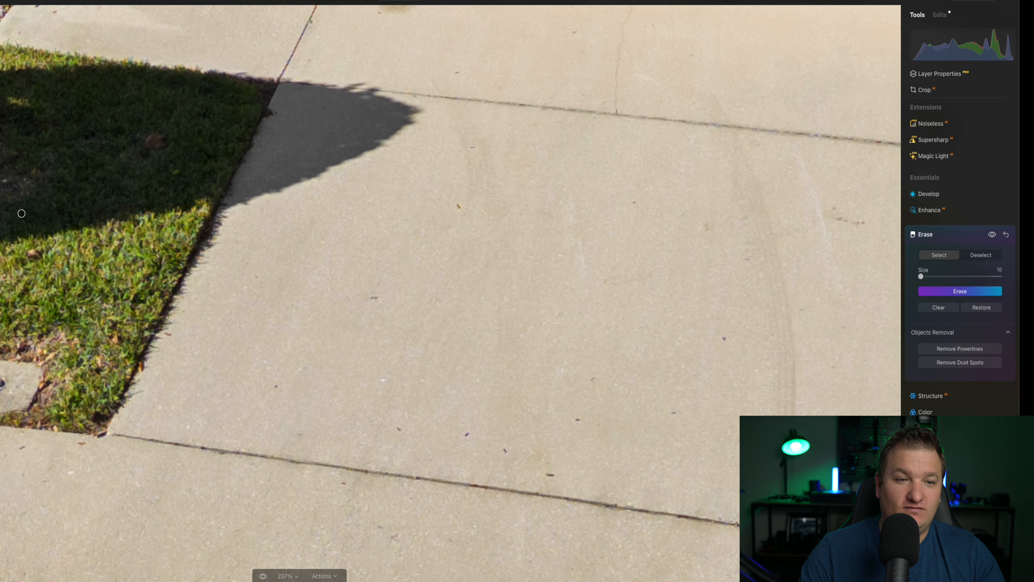
pyautogui.scroll(-9, 271, 356)
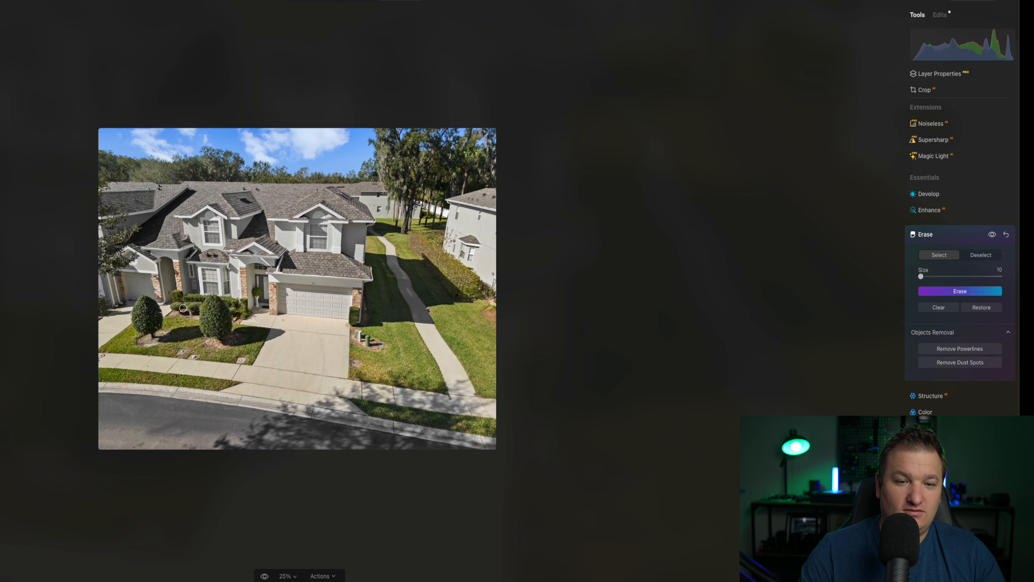
pyautogui.scroll(6, 215, 291)
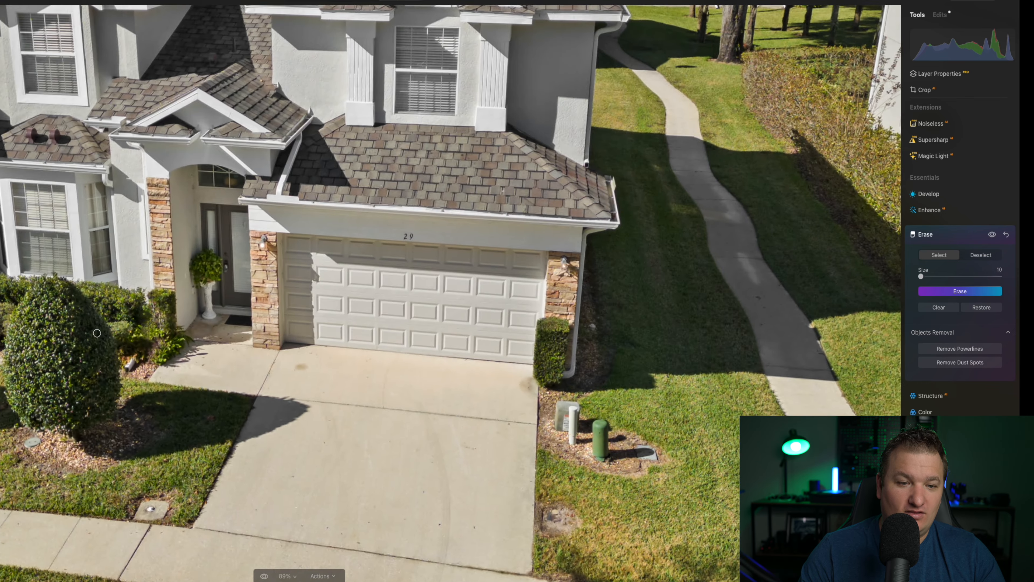
pyautogui.scroll(9, 97, 333)
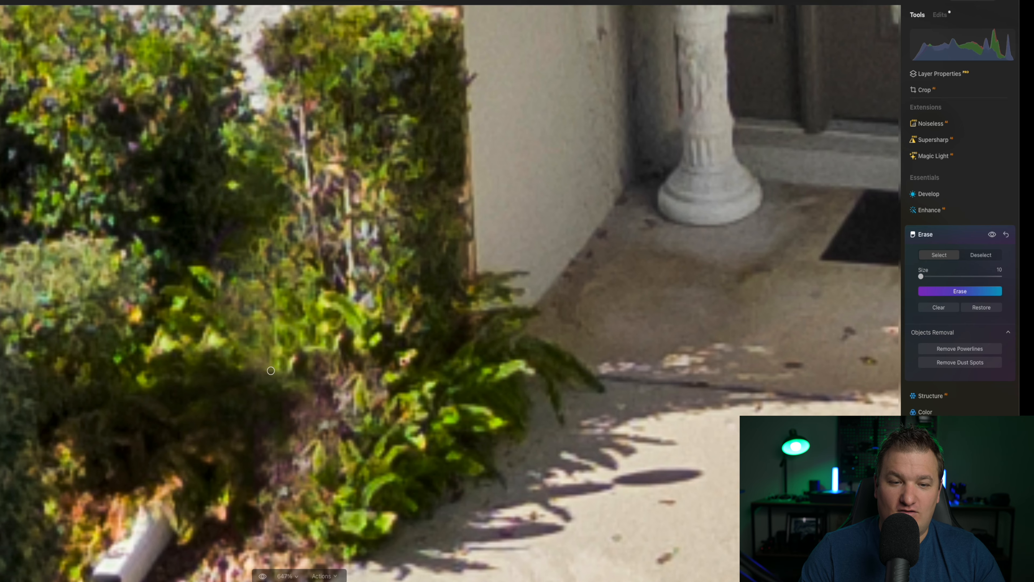
pyautogui.scroll(-10, 123, 434)
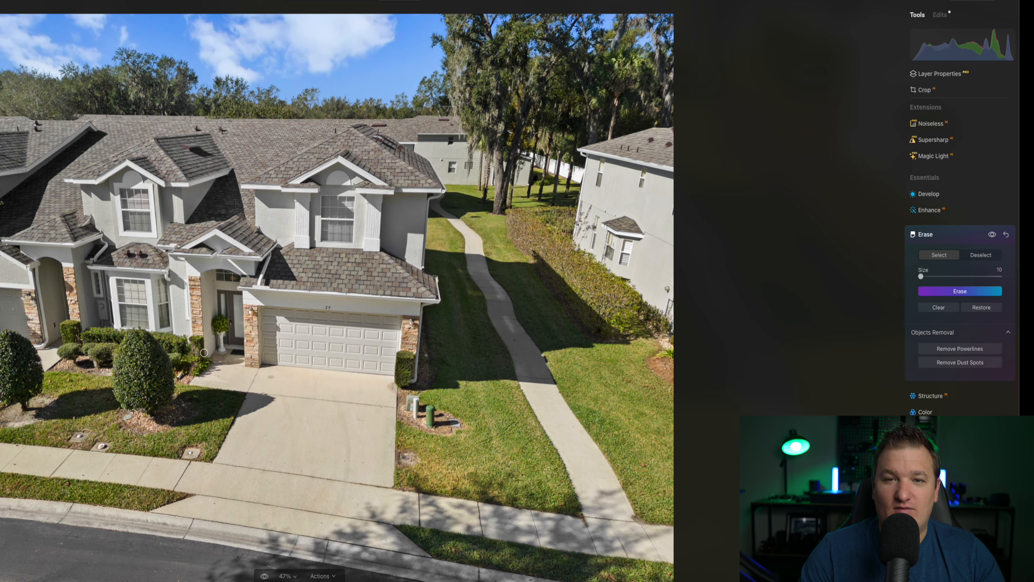
# Erase the green utility post on the lawn beside the driveway using brush size 32.
pyautogui.scroll(-3, 197, 368)
pyautogui.scroll(8, 388, 343)
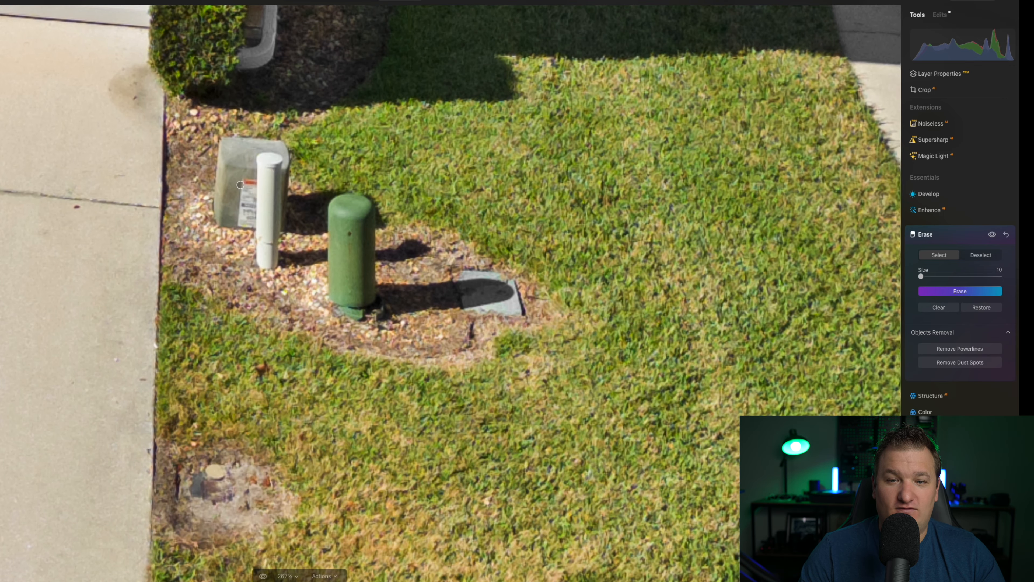
pyautogui.scroll(-4, 384, 235)
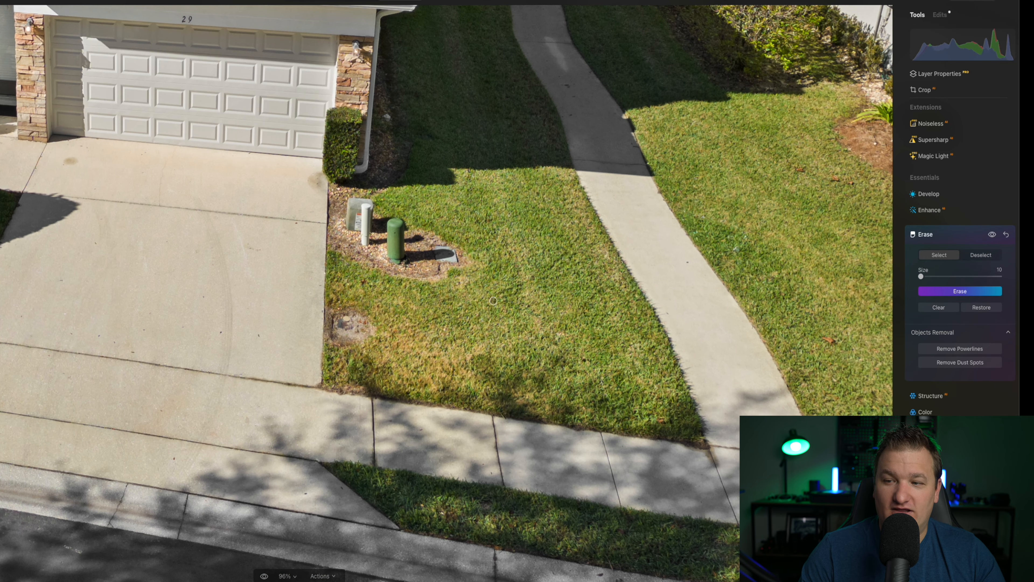
pyautogui.moveTo(921, 278); pyautogui.dragTo(930, 276)
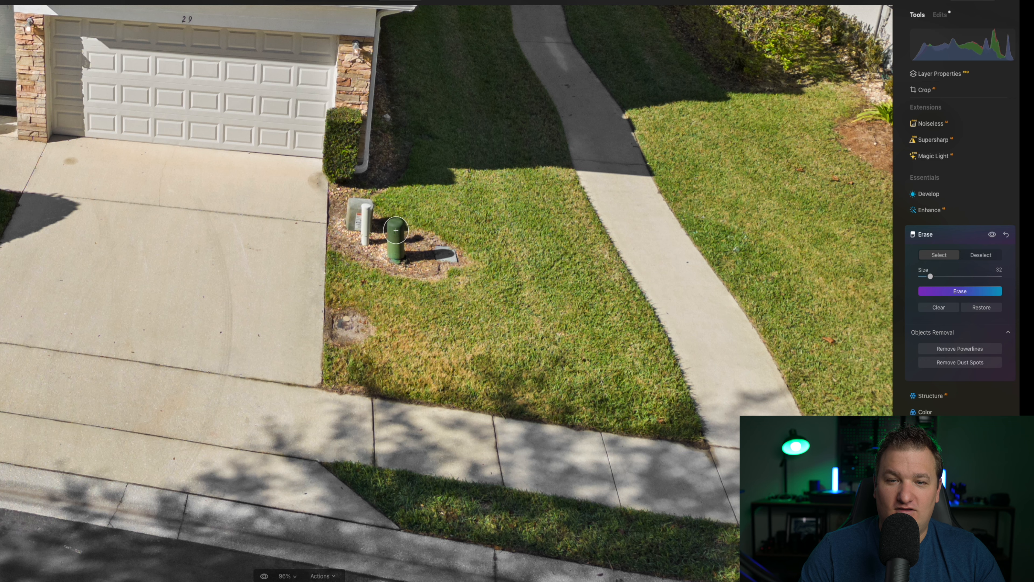
pyautogui.moveTo(395, 227); pyautogui.dragTo(397, 261)
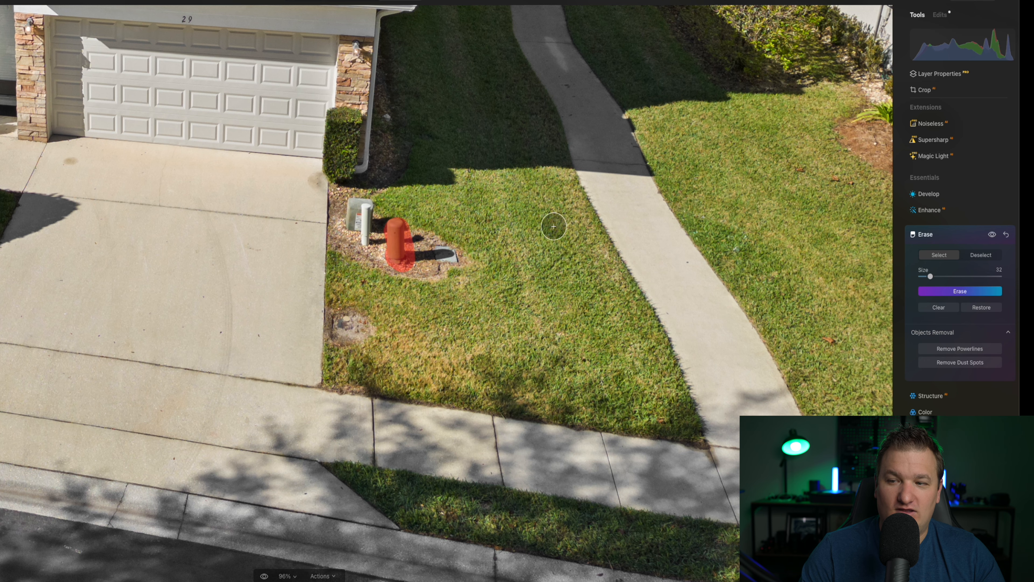
pyautogui.click(968, 291)
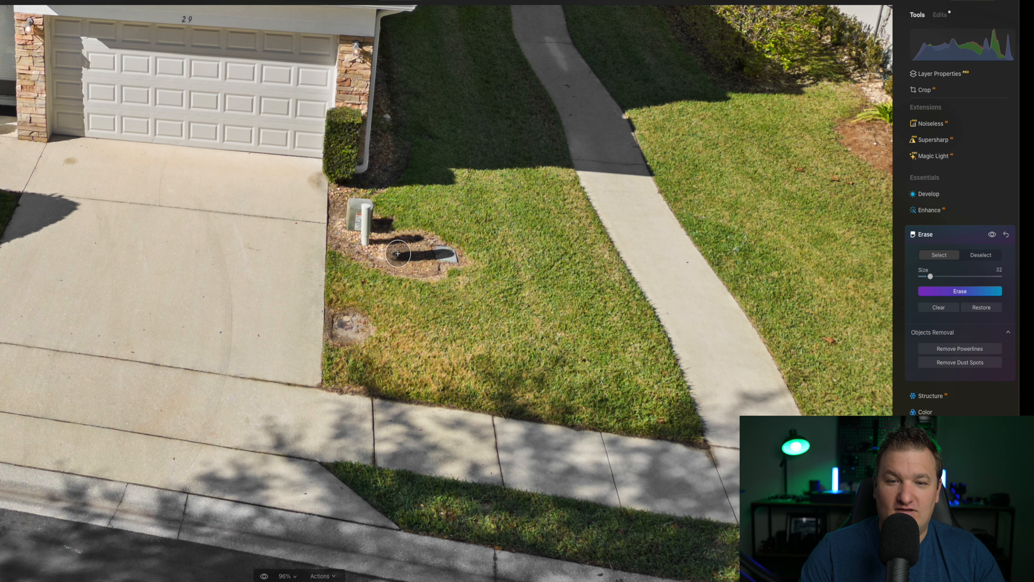
# Erase the green post's shadow, the grey ground cover and the leftover mulch edges from the lawn.
pyautogui.moveTo(397, 254); pyautogui.dragTo(446, 253)
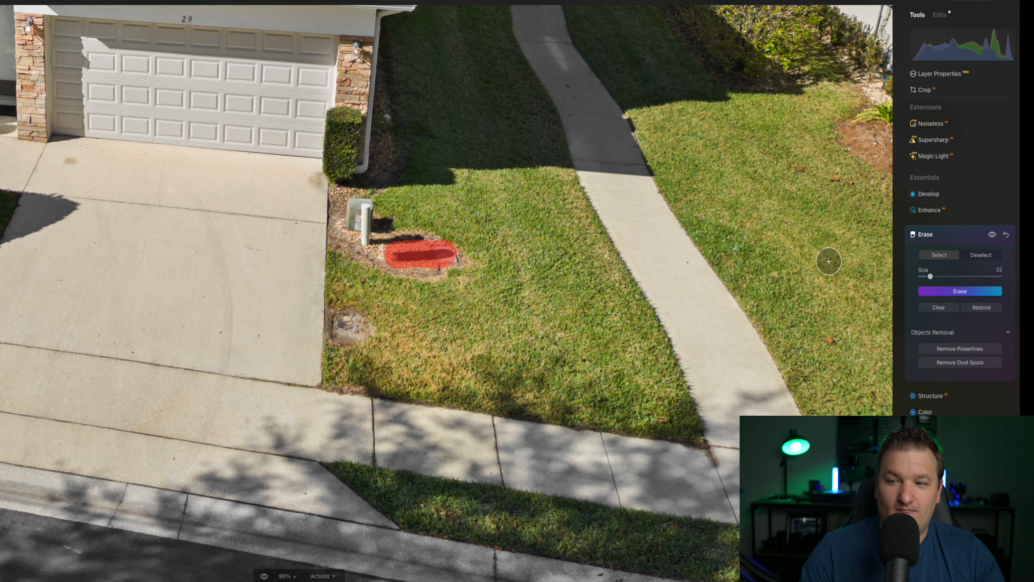
pyautogui.click(946, 292)
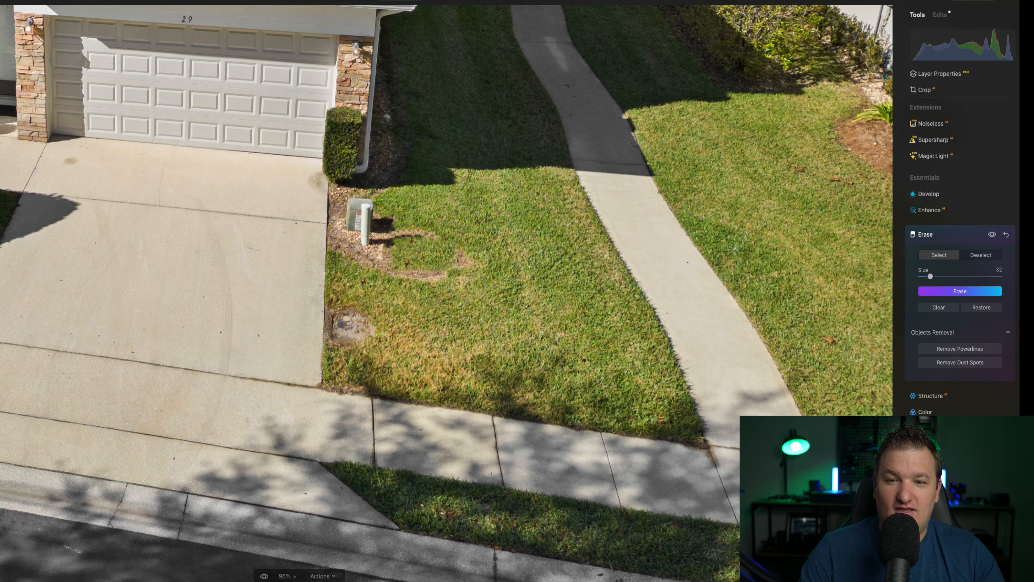
pyautogui.moveTo(427, 276)
pyautogui.mouseDown()
pyautogui.moveTo(465, 258)
pyautogui.moveTo(394, 269)
pyautogui.moveTo(421, 273)
pyautogui.moveTo(387, 240)
pyautogui.moveTo(430, 234)
pyautogui.mouseUp()
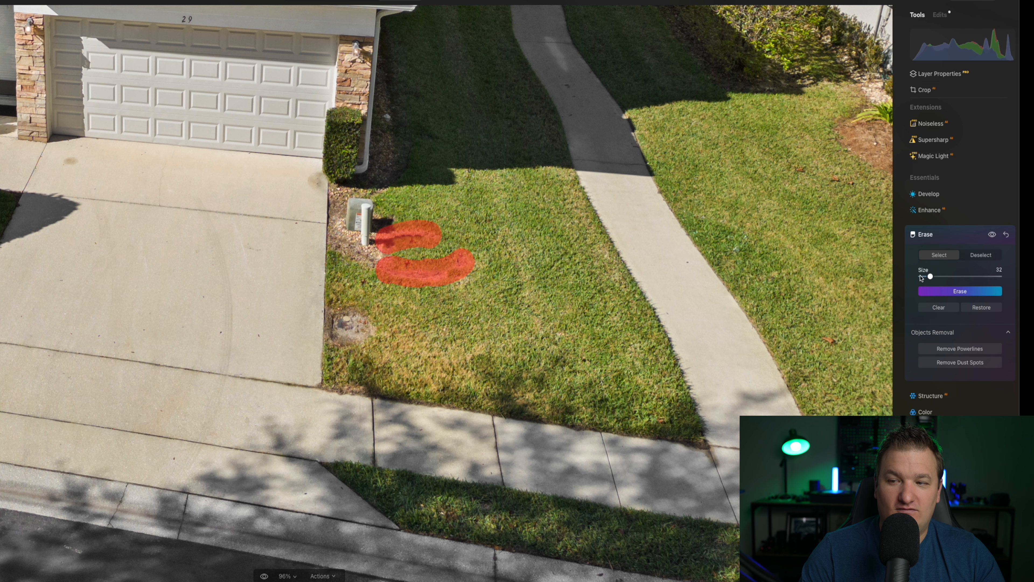
pyautogui.click(933, 291)
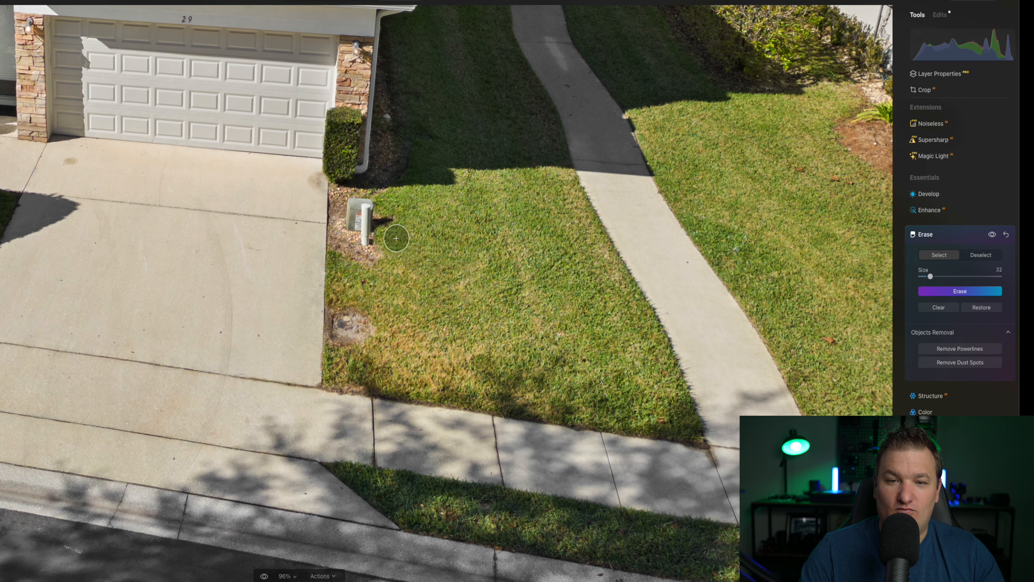
# Erase the remaining utility box and white pipe, plus the dark stain on the driveway beside the small hedge.
pyautogui.scroll(3, 178, 181)
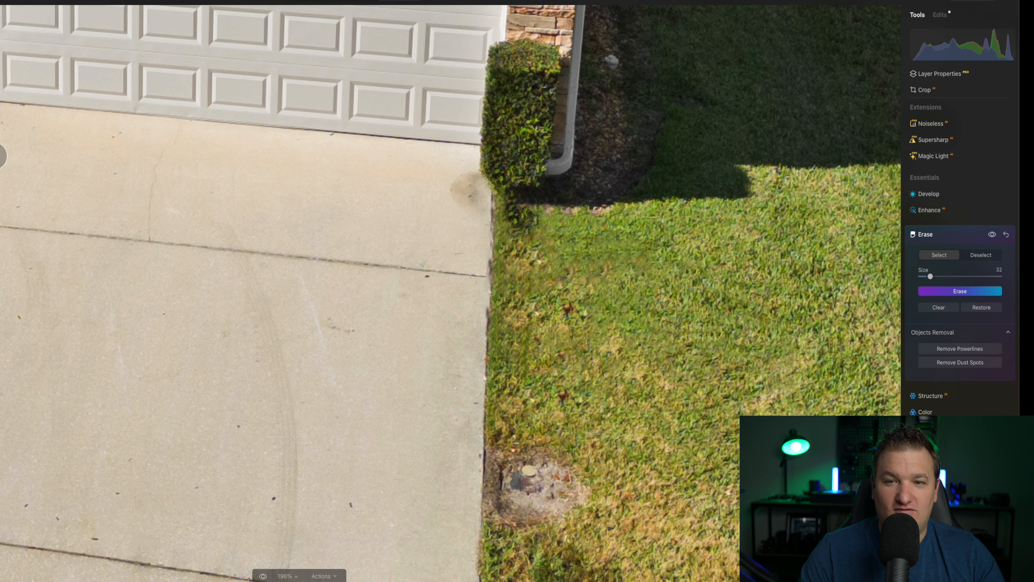
pyautogui.click(474, 204)
pyautogui.moveTo(473, 204)
pyautogui.mouseDown()
pyautogui.moveTo(470, 179)
pyautogui.moveTo(460, 199)
pyautogui.mouseUp()
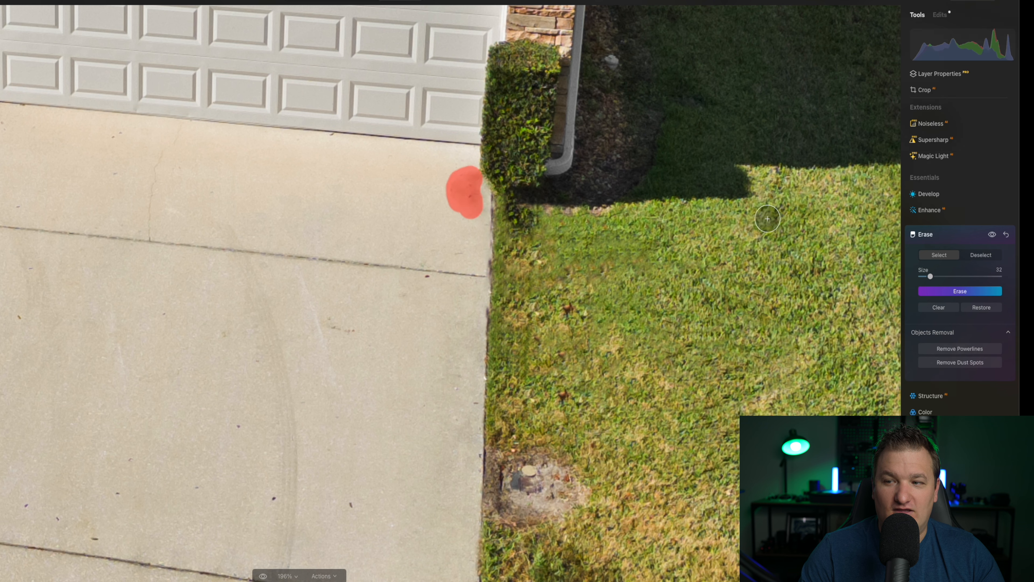
pyautogui.click(986, 293)
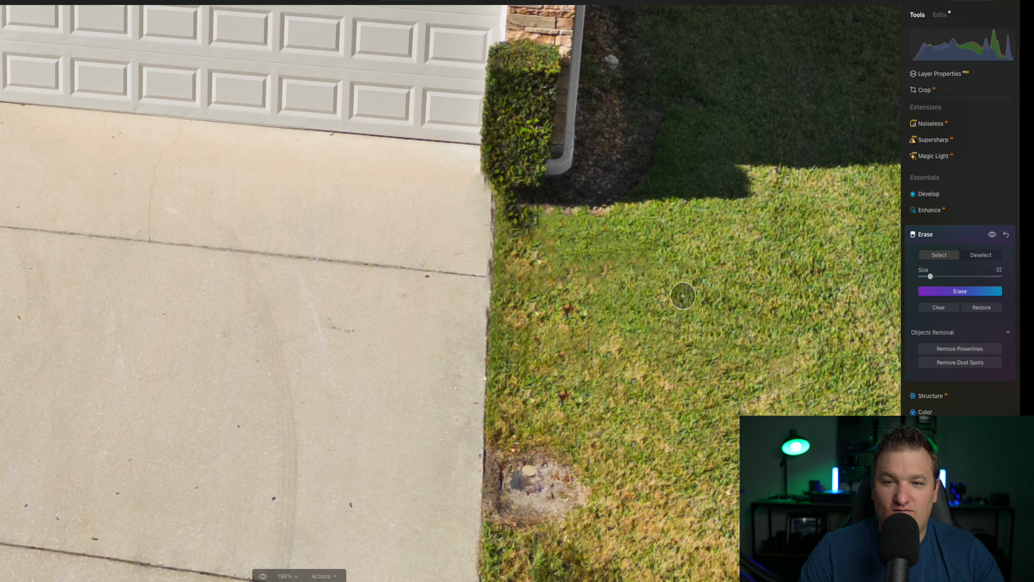
# Set the brush size to 10 and erase small spots on the curved walkway and the front sidewalk.
pyautogui.scroll(-10, 353, 255)
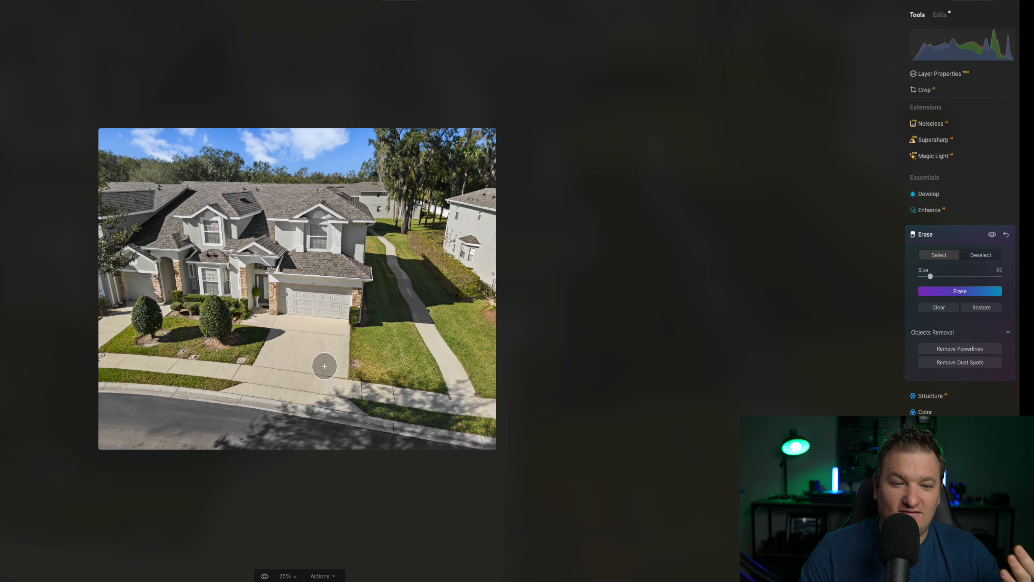
pyautogui.scroll(5, 318, 372)
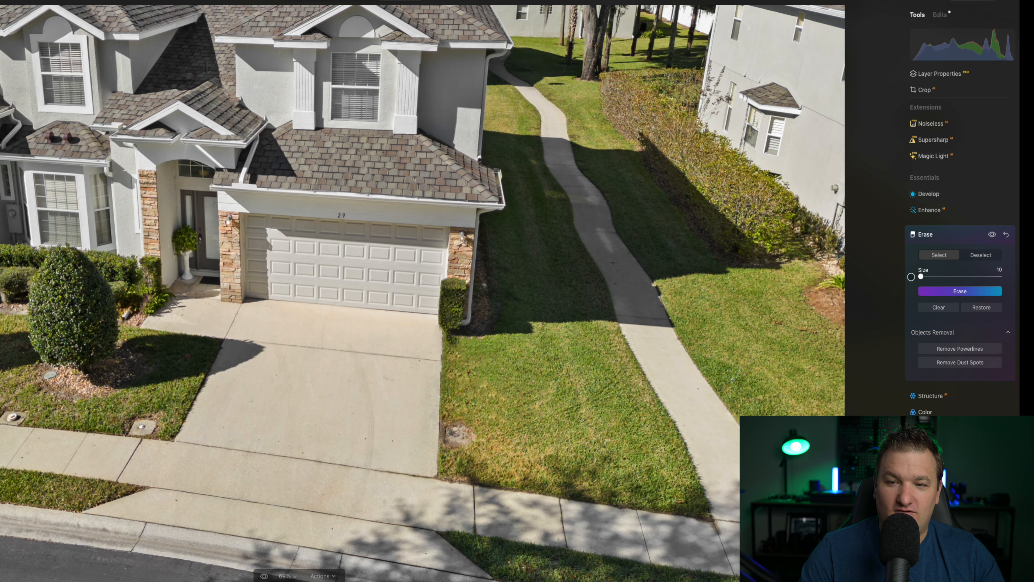
pyautogui.moveTo(930, 276); pyautogui.dragTo(919, 276)
pyautogui.click(613, 264)
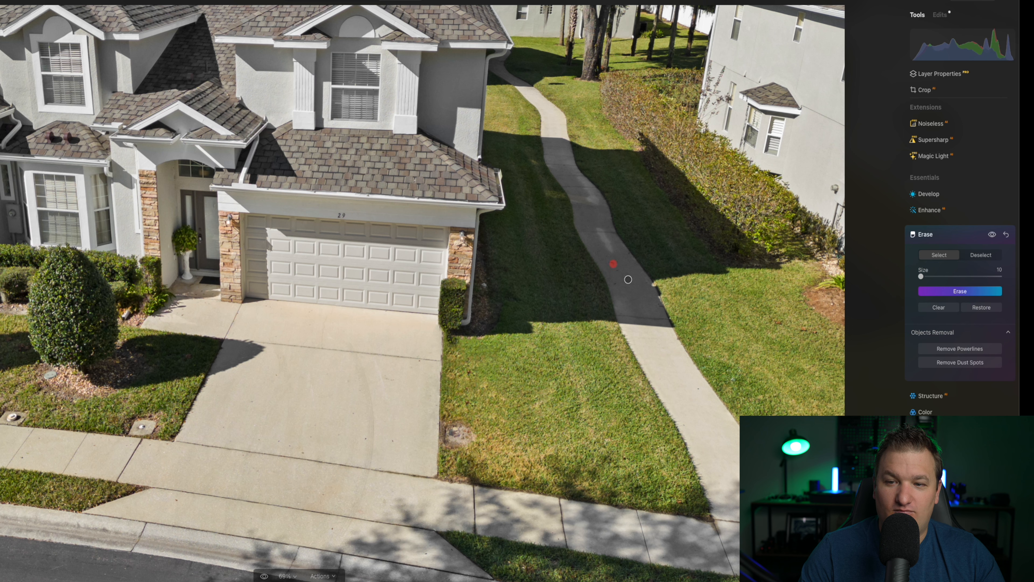
pyautogui.click(616, 284)
pyautogui.click(619, 272)
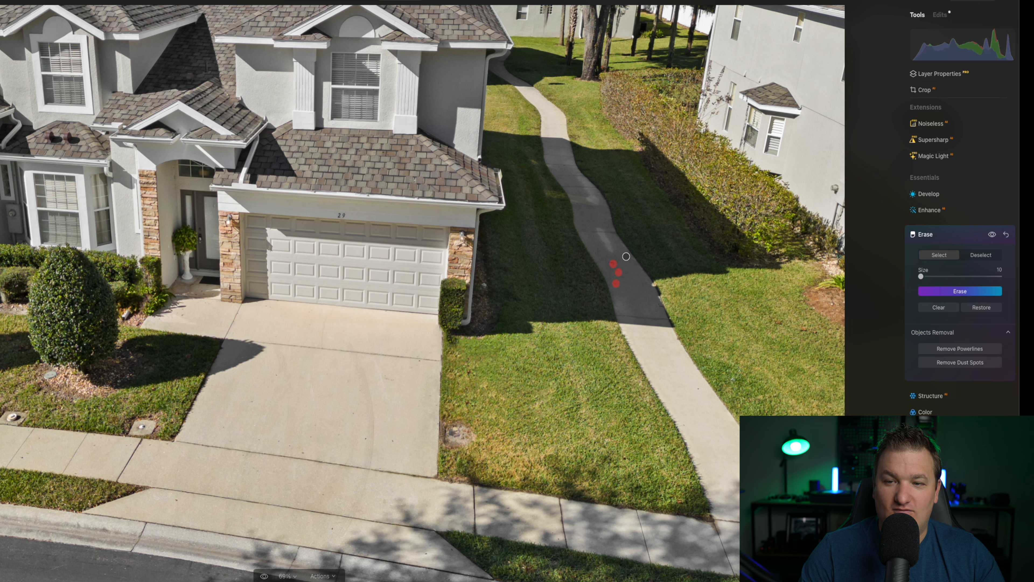
pyautogui.click(628, 254)
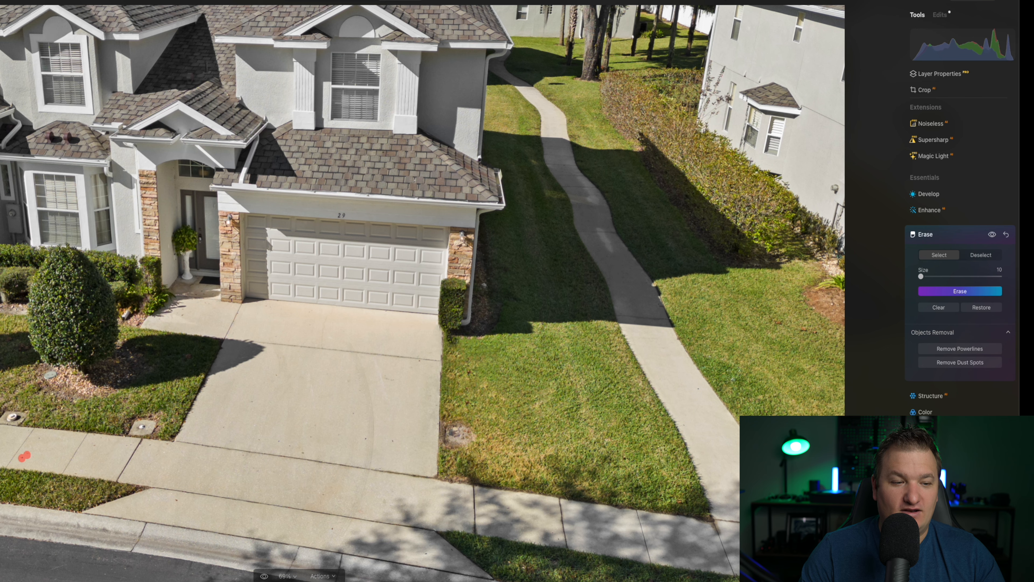
pyautogui.click(967, 292)
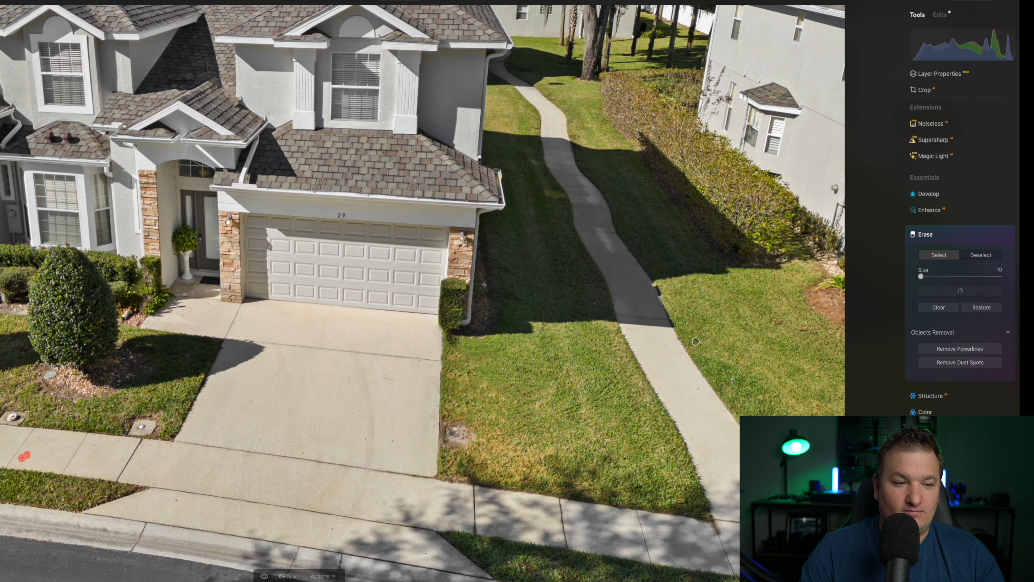
pyautogui.scroll(-5, 178, 500)
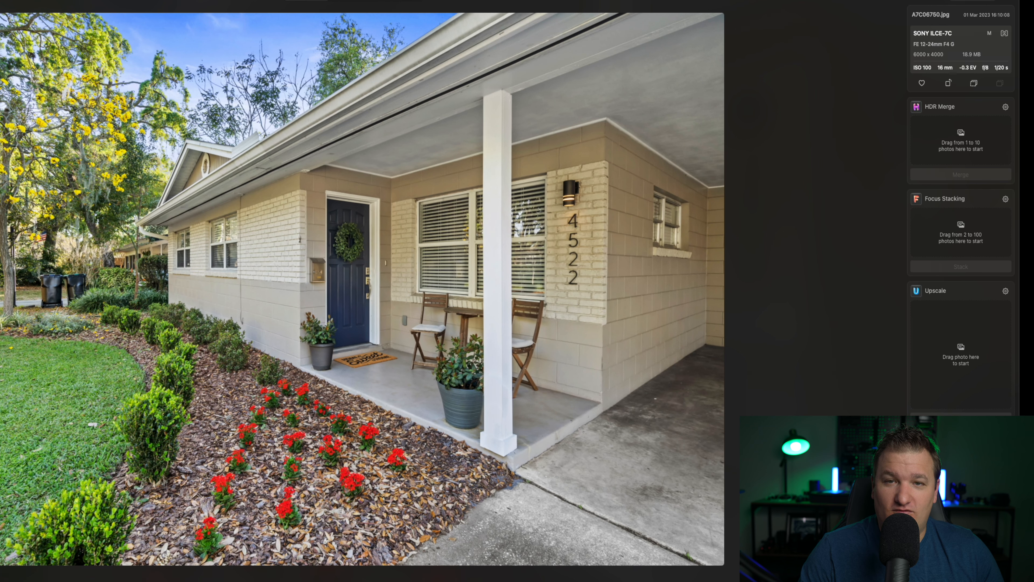
# Open the front-porch photo A7C06750.jpg for editing and compare its original and edited versions.
pyautogui.click(412, 3)
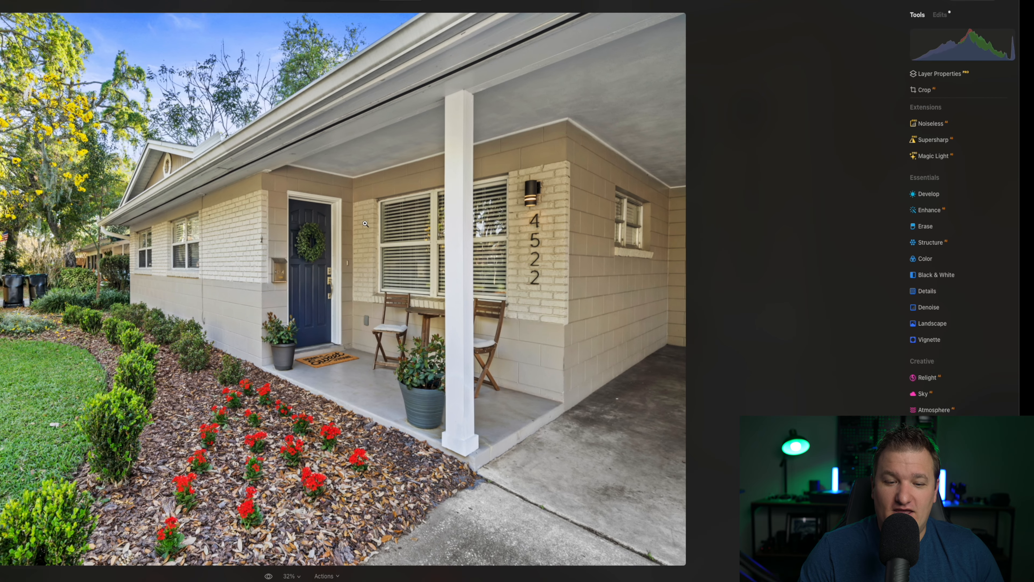
pyautogui.click(264, 577)
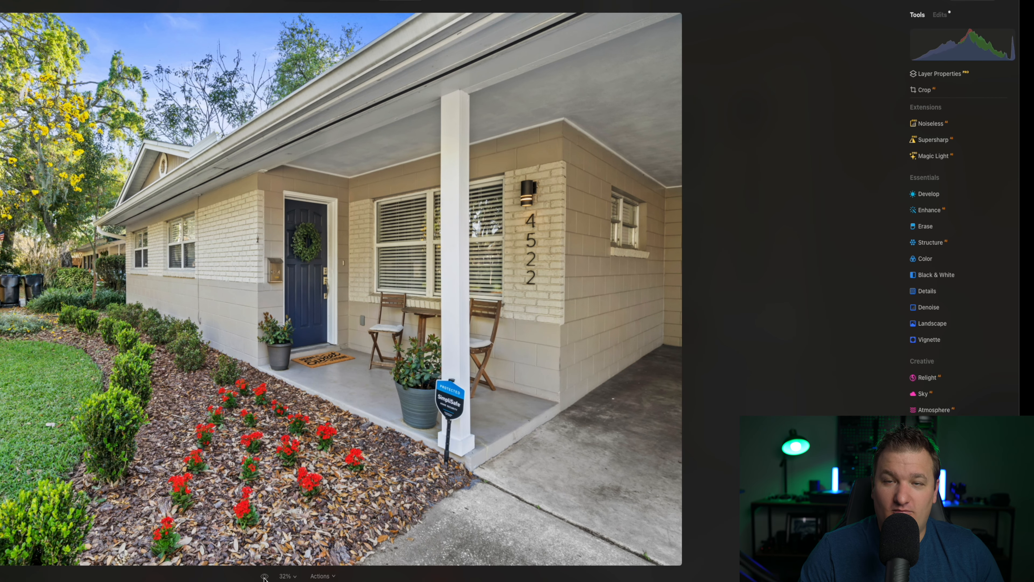
pyautogui.click(264, 577)
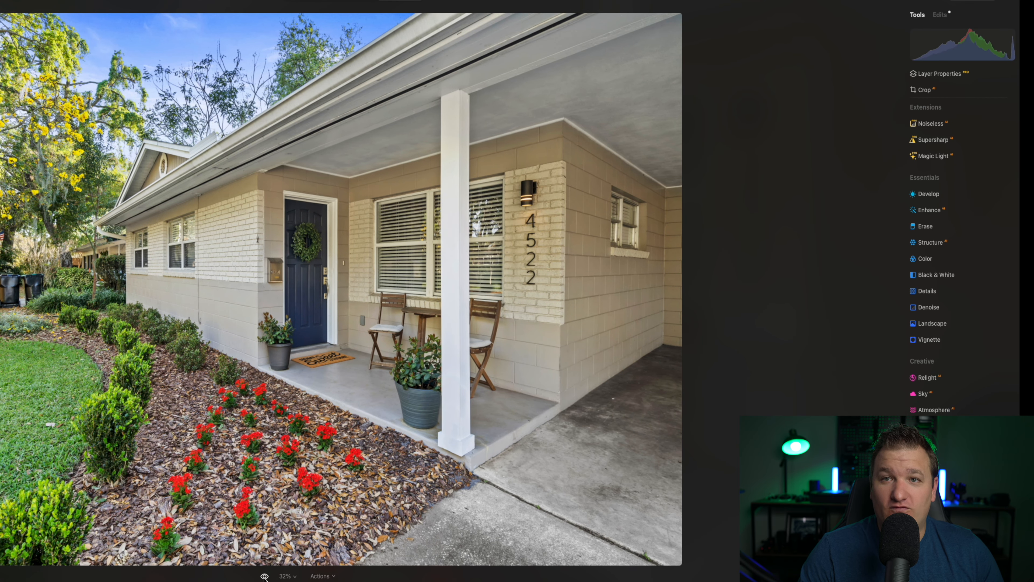
pyautogui.click(264, 577)
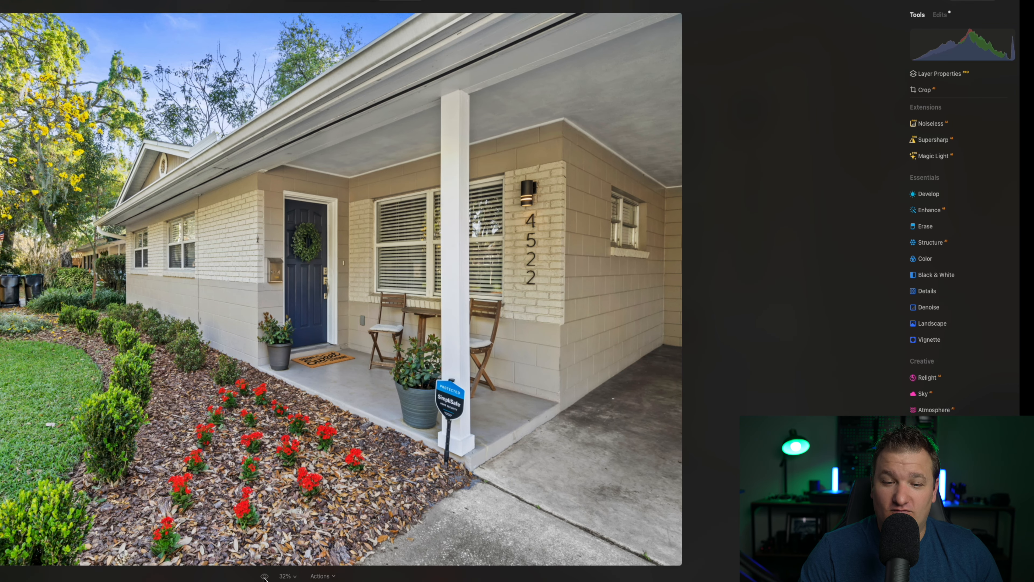